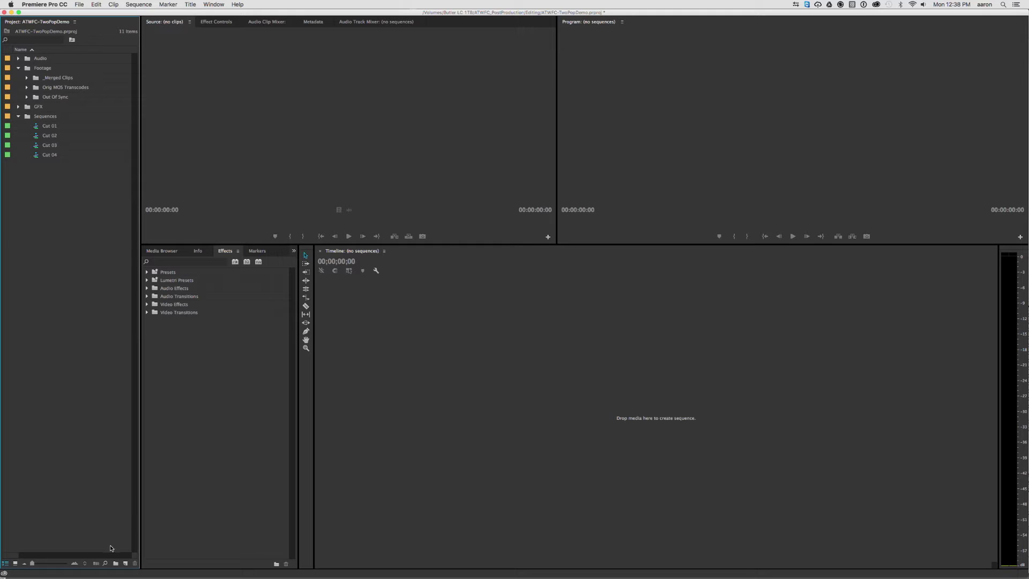
# - Create a Universal Counting Leader and a Bars and Tone clip with default settings
pyautogui.click(125, 564)
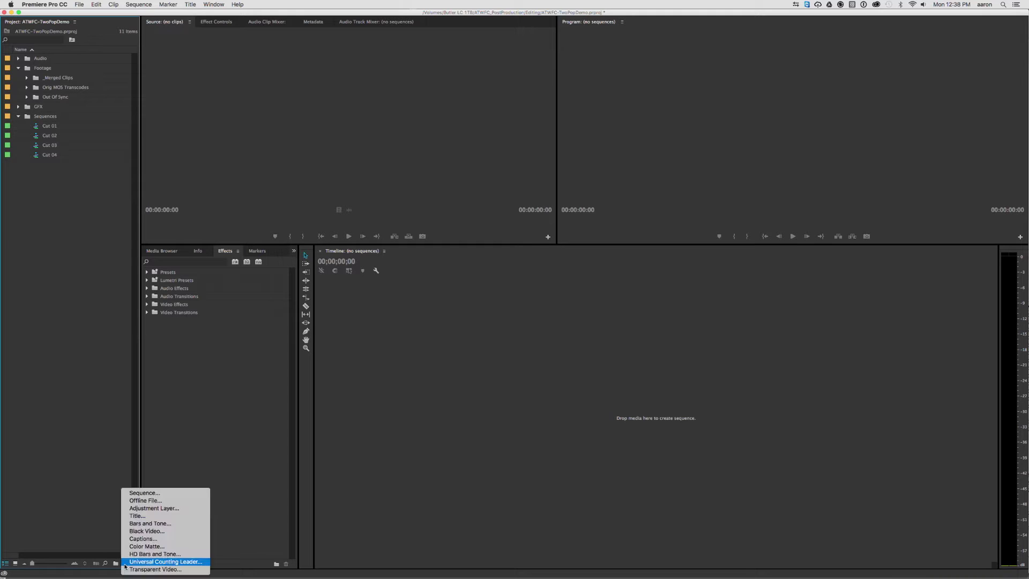
pyautogui.click(166, 562)
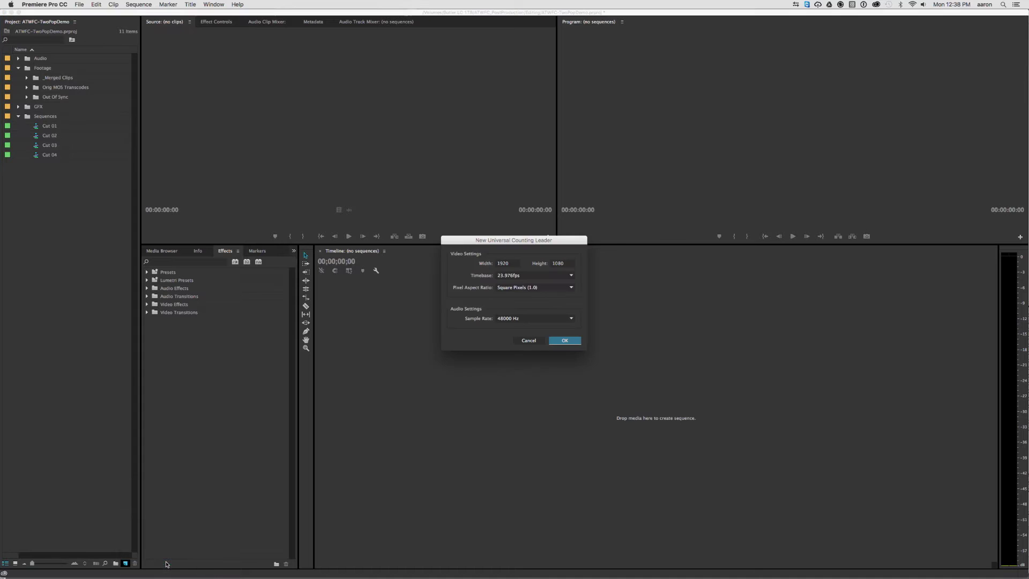
pyautogui.click(568, 342)
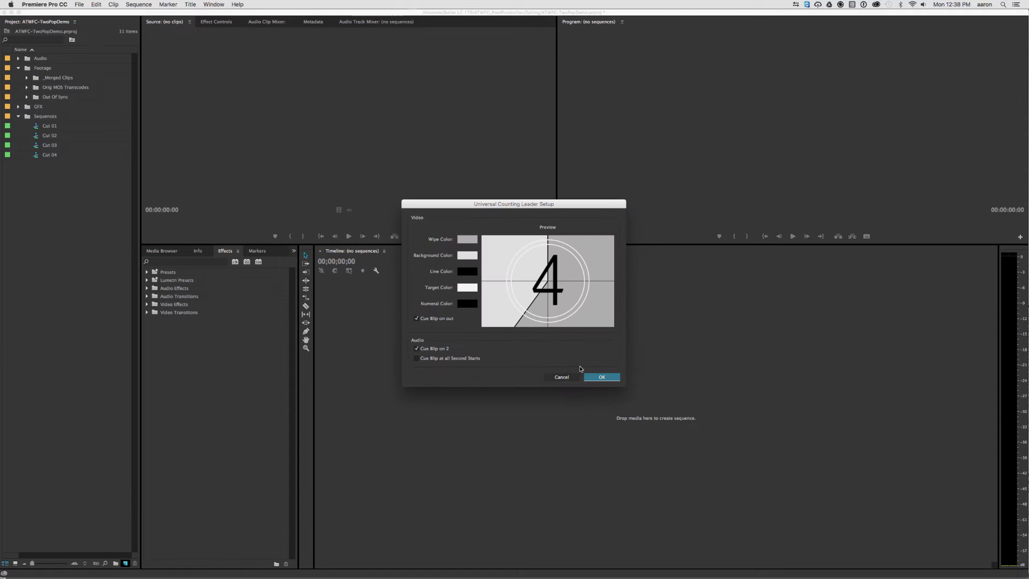
pyautogui.click(602, 379)
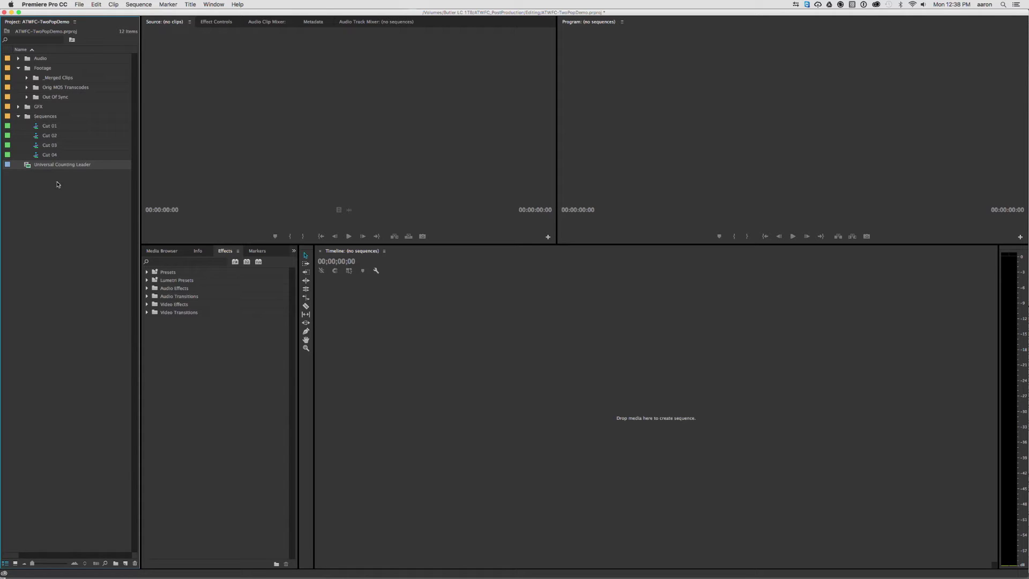
pyautogui.click(124, 563)
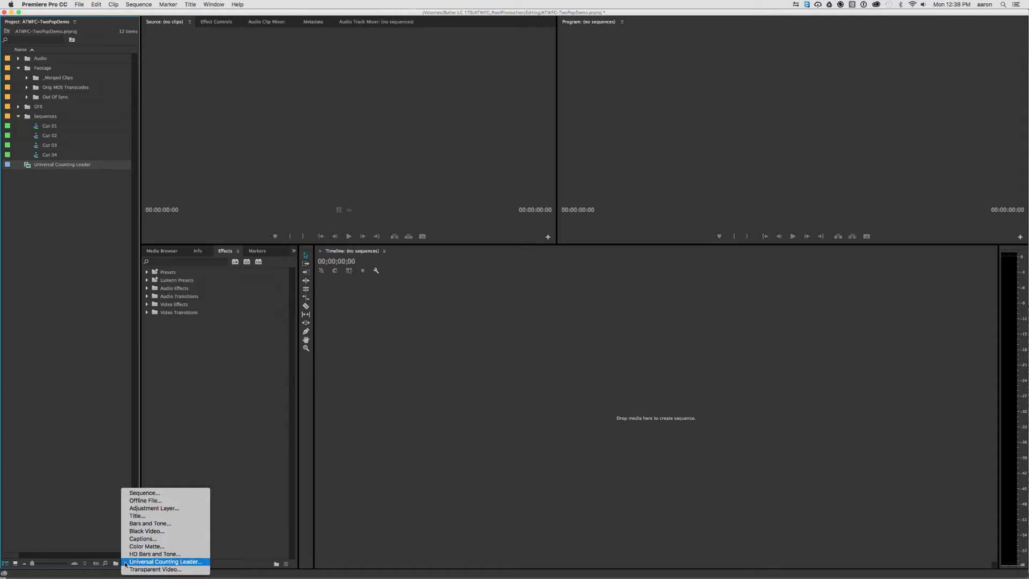
pyautogui.click(173, 525)
pyautogui.click(563, 340)
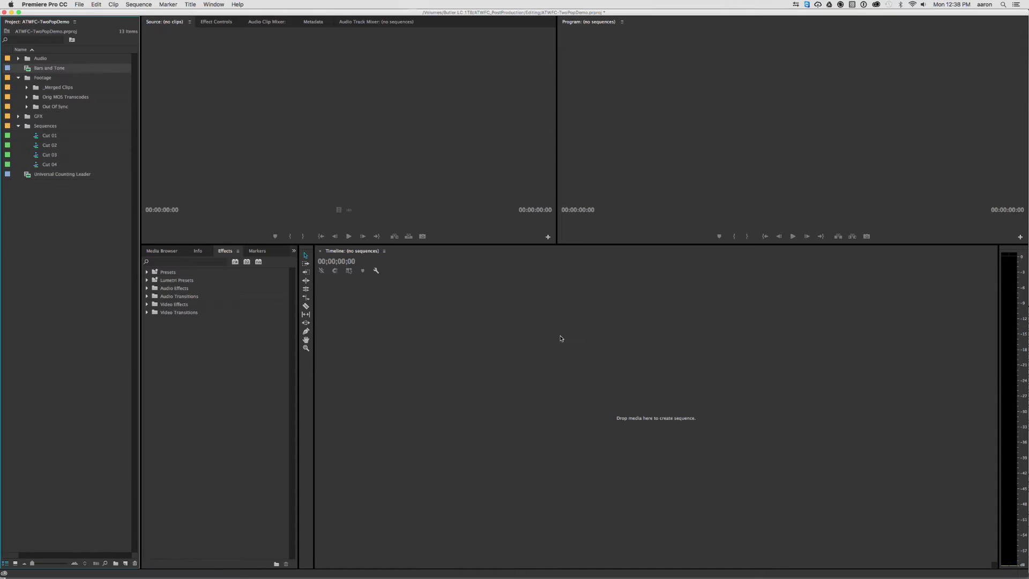
# - Group both items in a new 'Two Pop' bin inside Footage, then load the leader into the Source monitor
pyautogui.keyDown('super'); pyautogui.click(53, 175); pyautogui.keyUp('super')
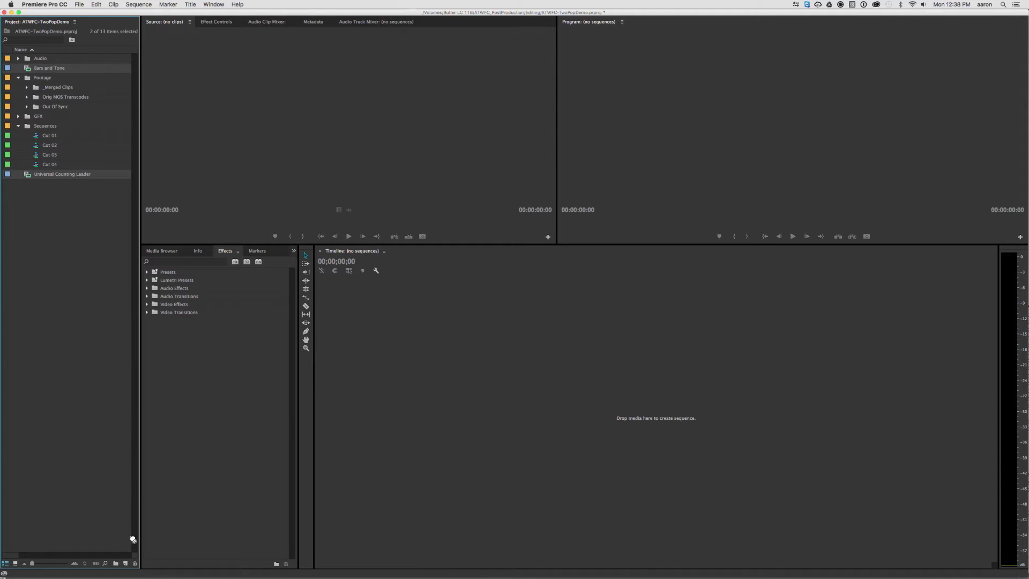
pyautogui.click(116, 563)
pyautogui.write('Two')
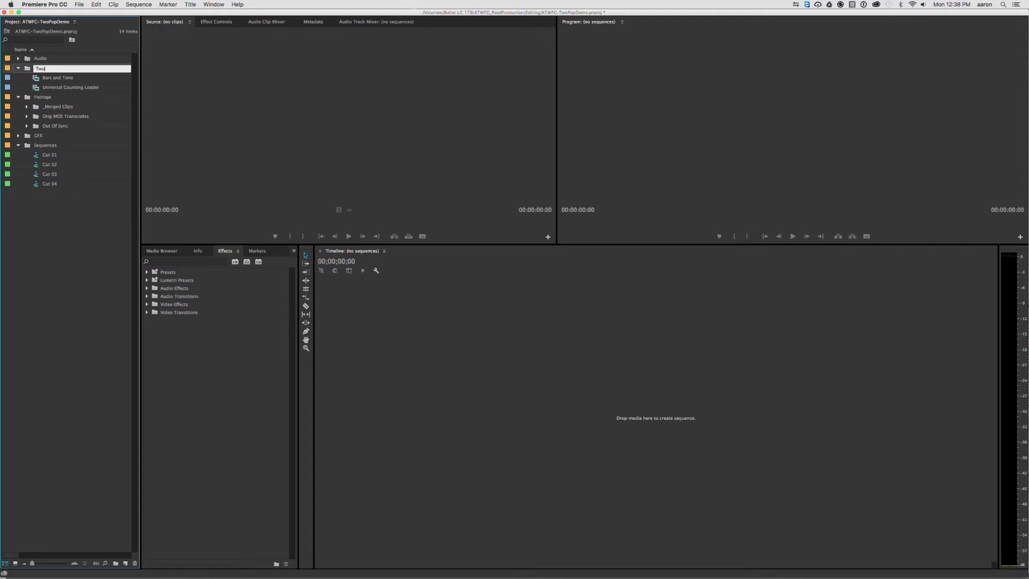
pyautogui.write(' Pop')
pyautogui.press('Return')
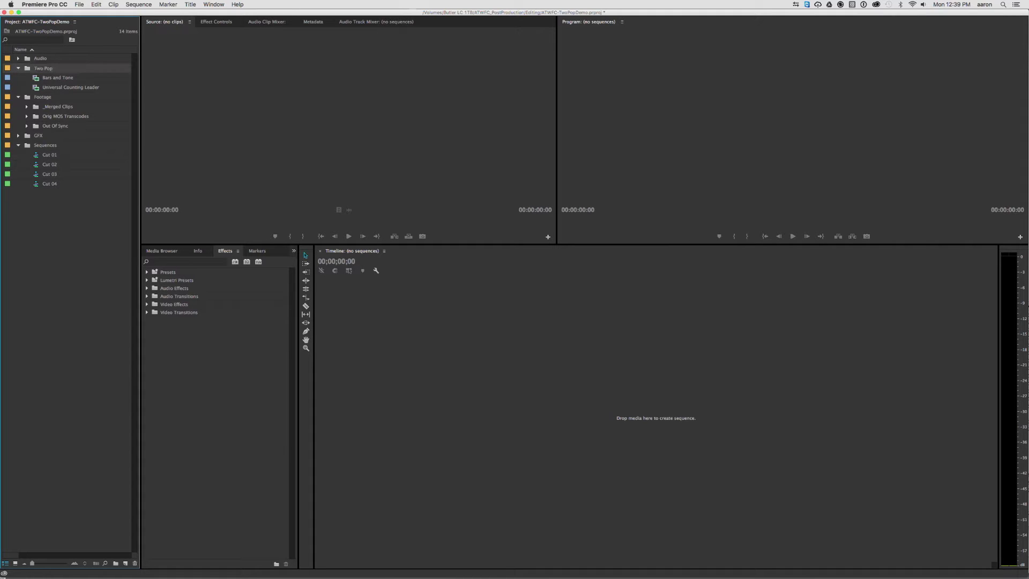
pyautogui.click(40, 70)
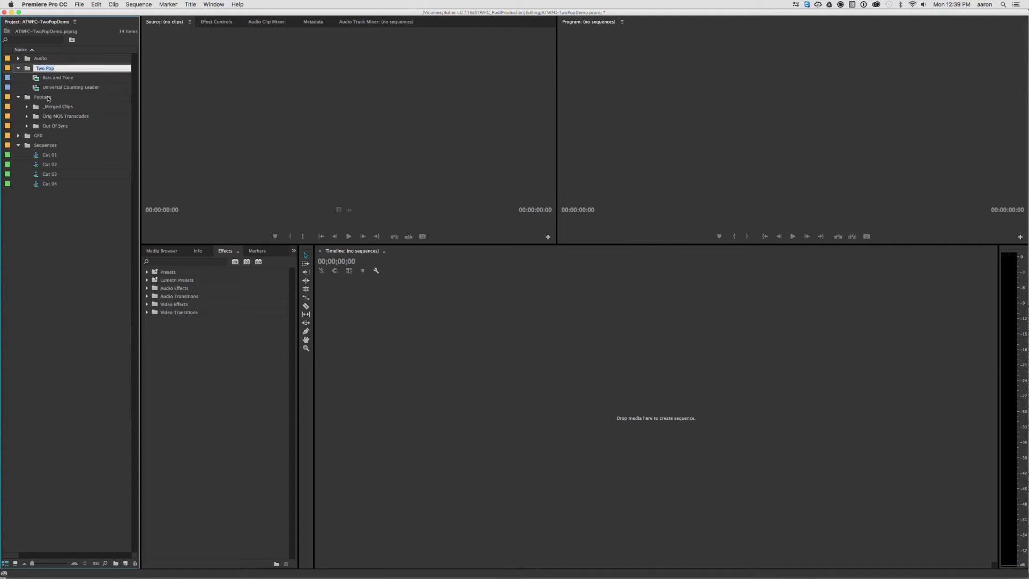
pyautogui.moveTo(28, 100); pyautogui.dragTo(29, 100)
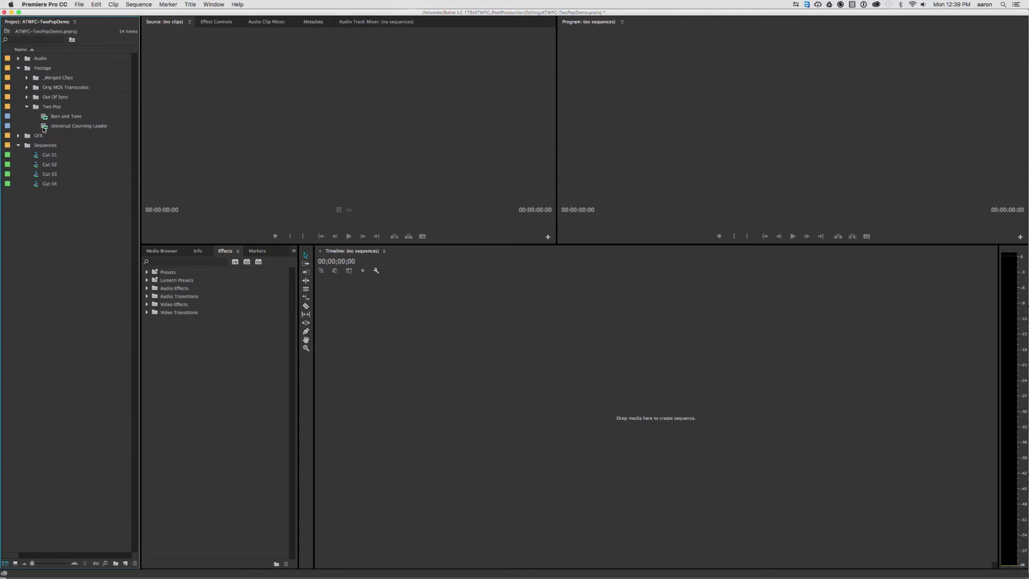
pyautogui.moveTo(43, 129); pyautogui.dragTo(295, 141)
# - Find the leader's first '2' frame at 00:00:09:00 by its beep and mark it In and Out for 00:00:00:01
pyautogui.moveTo(172, 221); pyautogui.dragTo(444, 221)
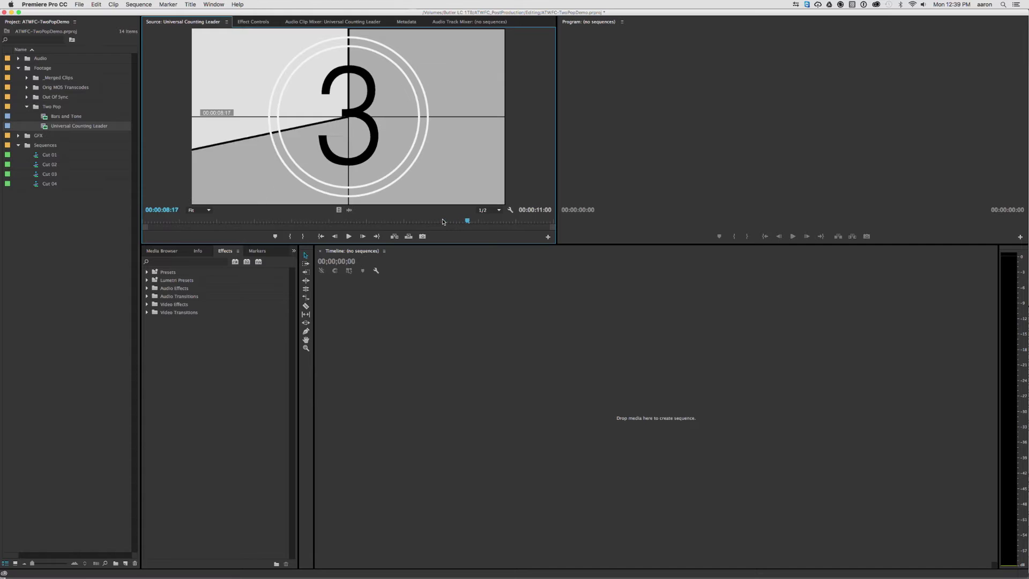
pyautogui.press('Right')
pyautogui.press('Left')
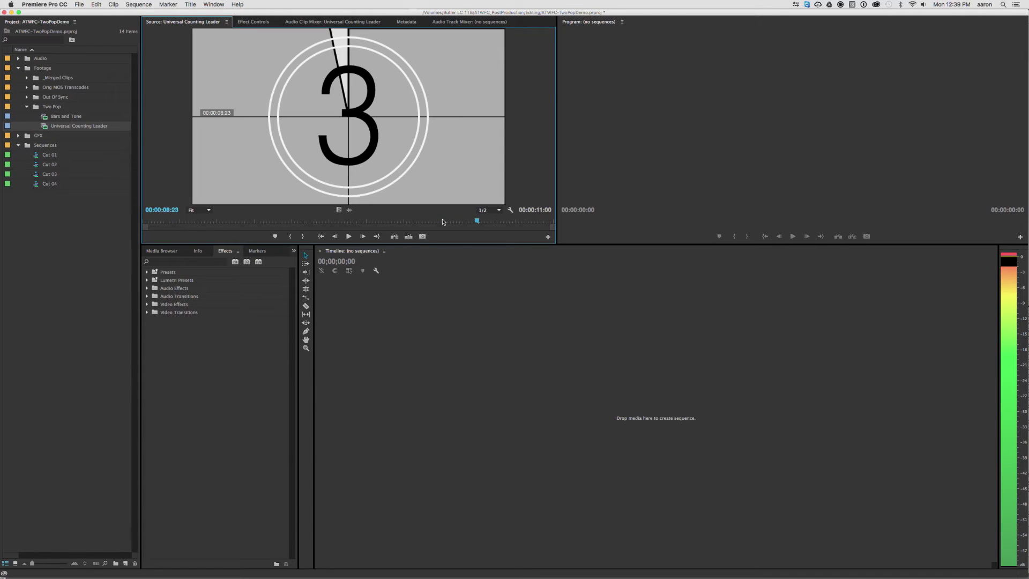
pyautogui.press('Right')
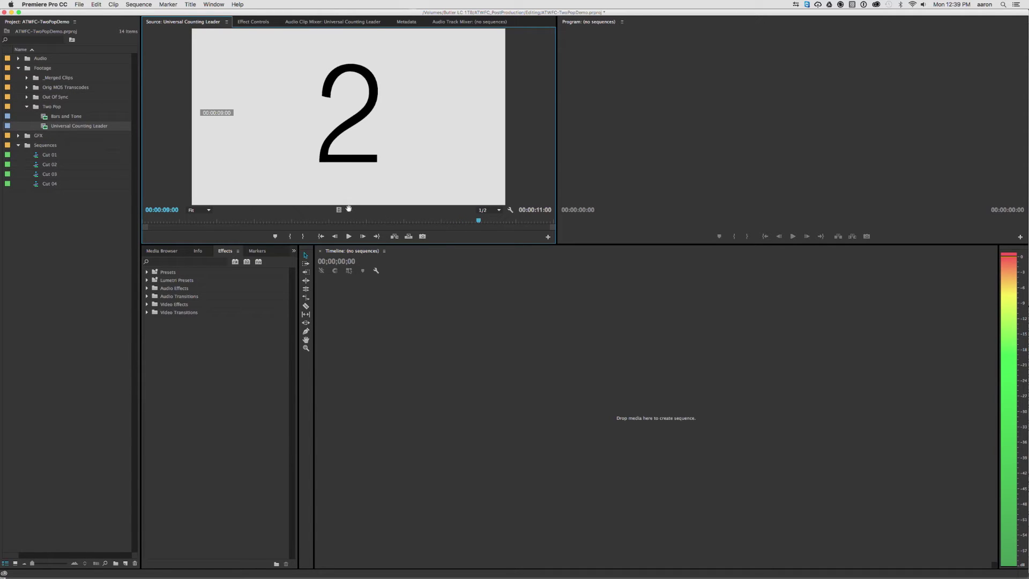
pyautogui.click(349, 210)
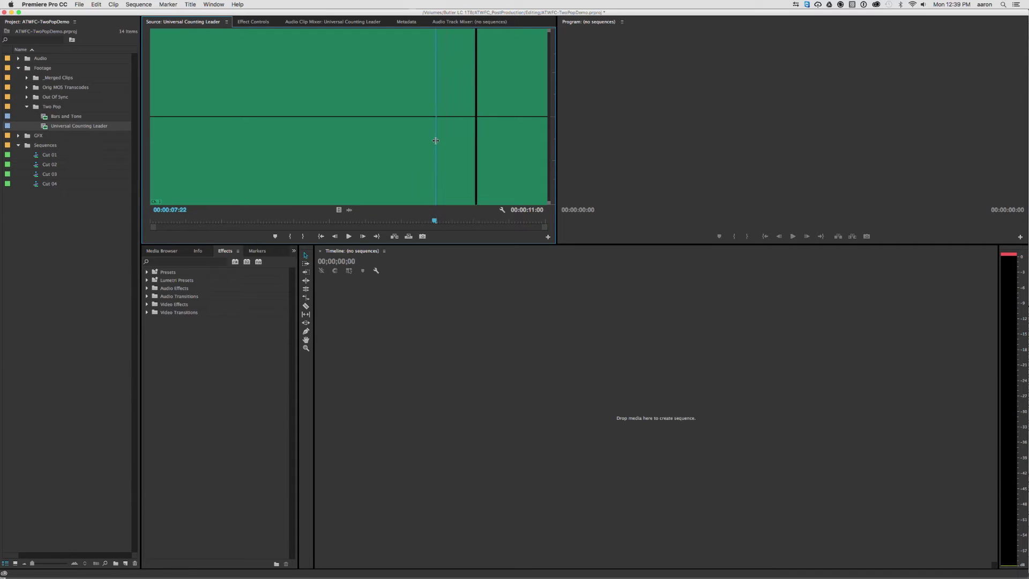
pyautogui.click(479, 140)
pyautogui.click(471, 139)
pyautogui.click(338, 210)
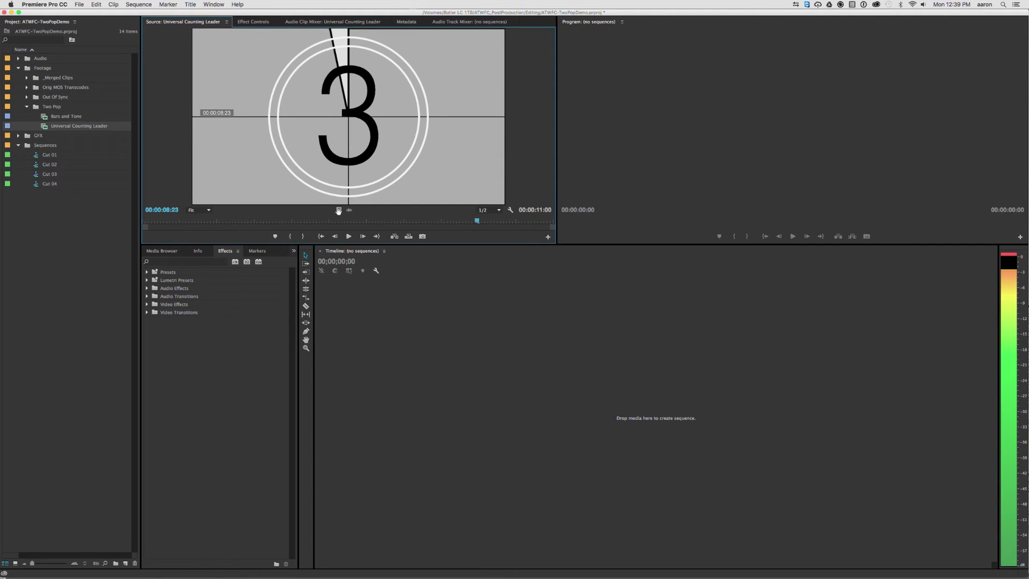
pyautogui.press('i')
pyautogui.press('o')
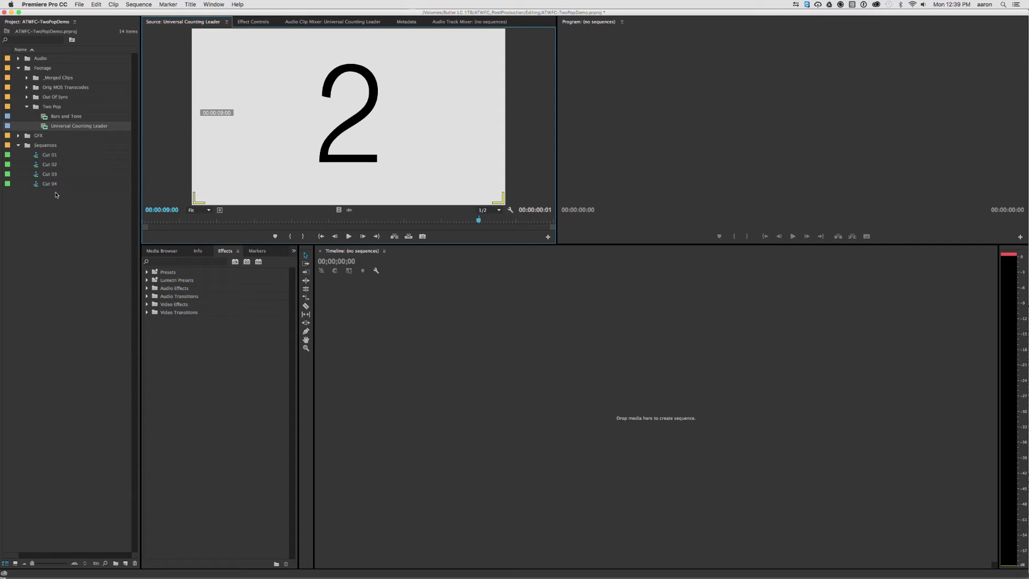
# - Open the Cut 04 sequence and zoom in on its start in the timeline
pyautogui.doubleClick(39, 184)
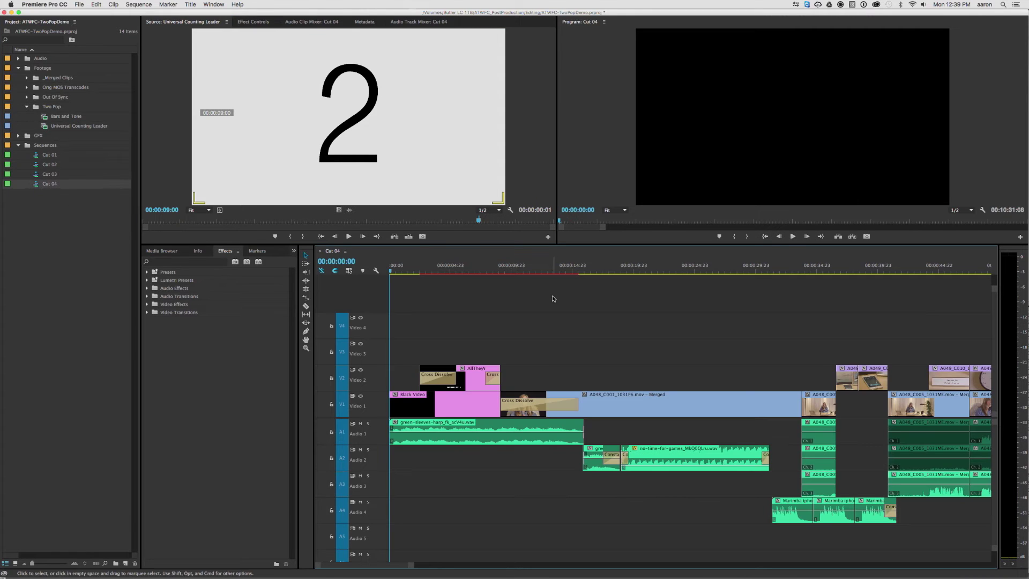
pyautogui.press('\\')
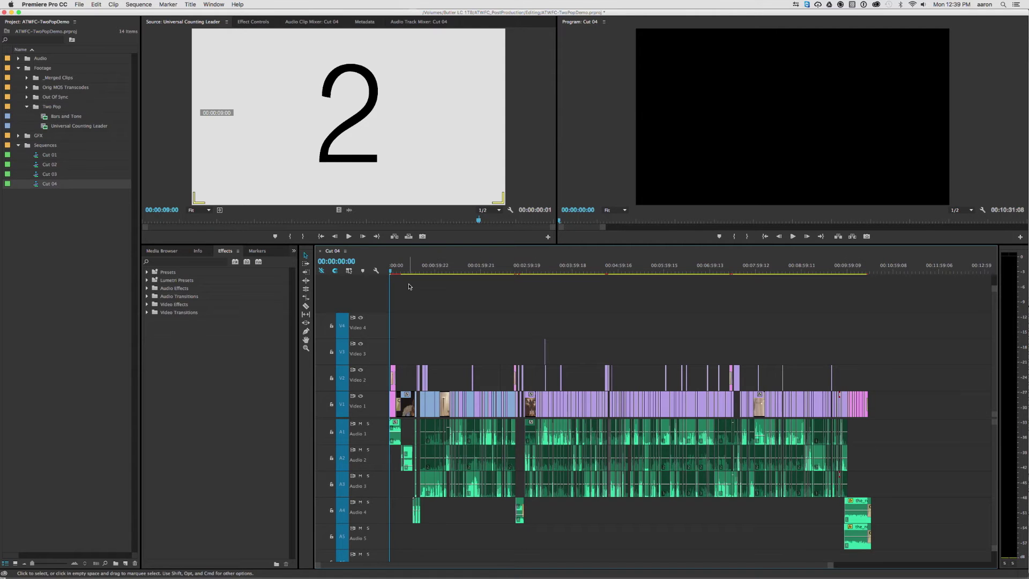
pyautogui.press('=')
pyautogui.press('=')
pyautogui.press('=')
pyautogui.press('=')
pyautogui.press('=')
pyautogui.press('=')
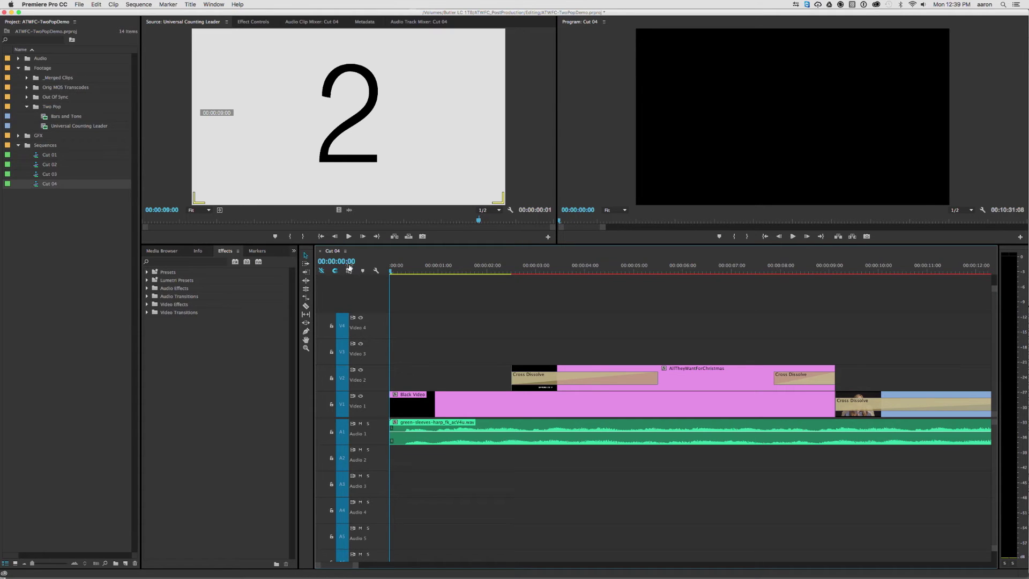
# - Duplicate Cut 04 and name the copy 'FINAL TWO POP'
pyautogui.click(39, 184)
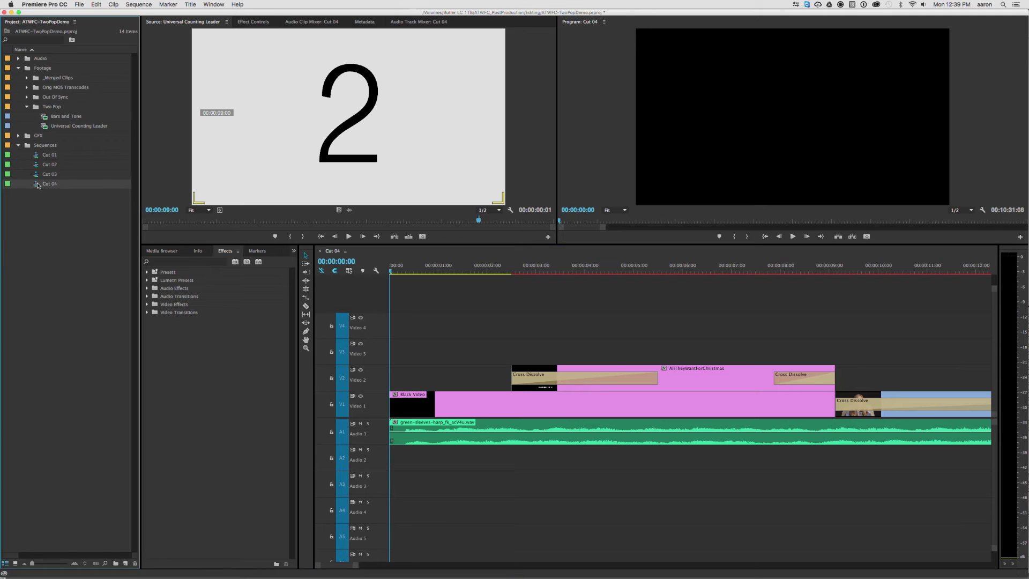
pyautogui.press('super+shift+slash')
pyautogui.write('FINA')
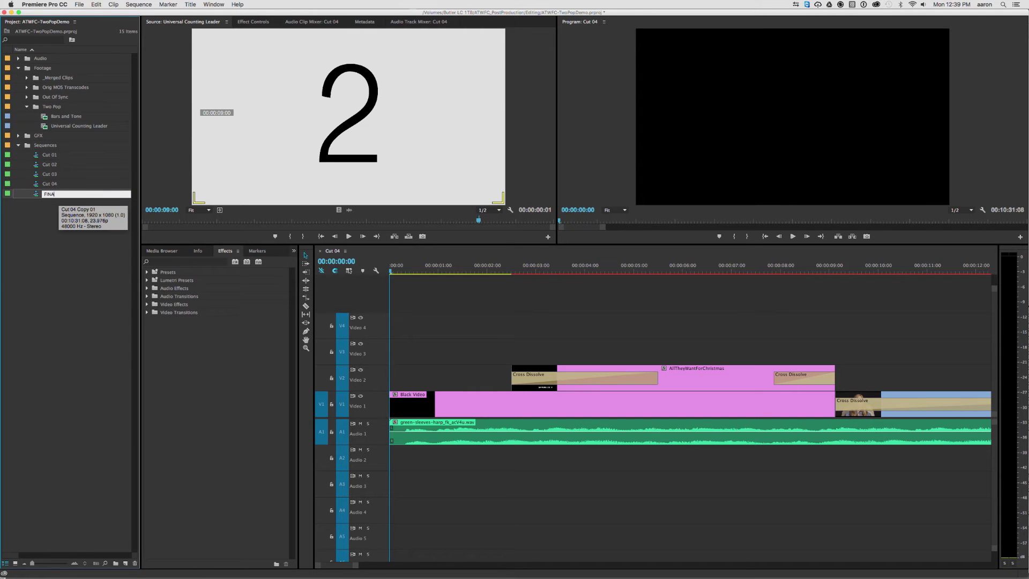
pyautogui.write('L TWO POP')
pyautogui.press('Return')
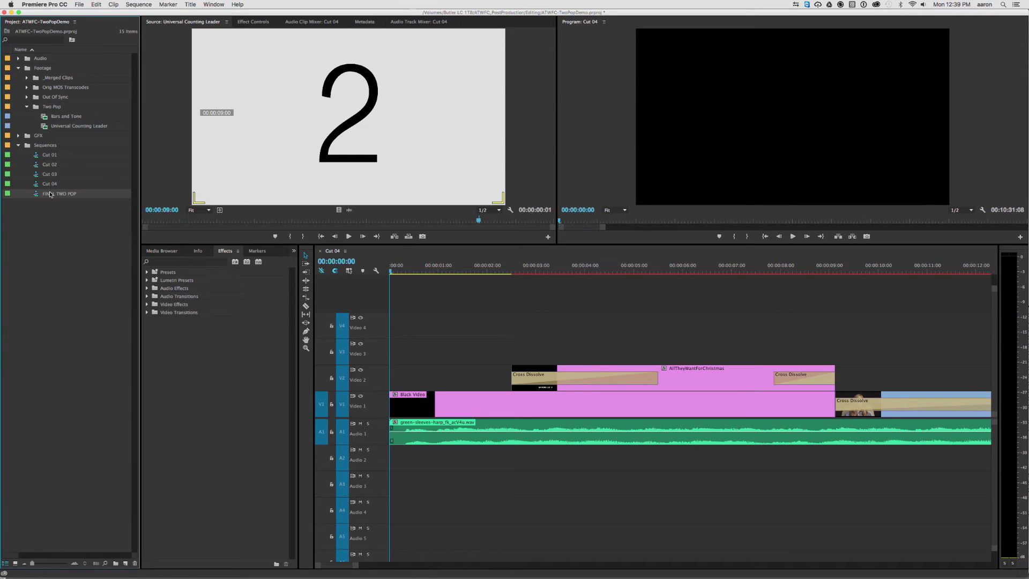
# - Open FINAL TWO POP and close the other timeline panels, including Cut 04
pyautogui.doubleClick(35, 195)
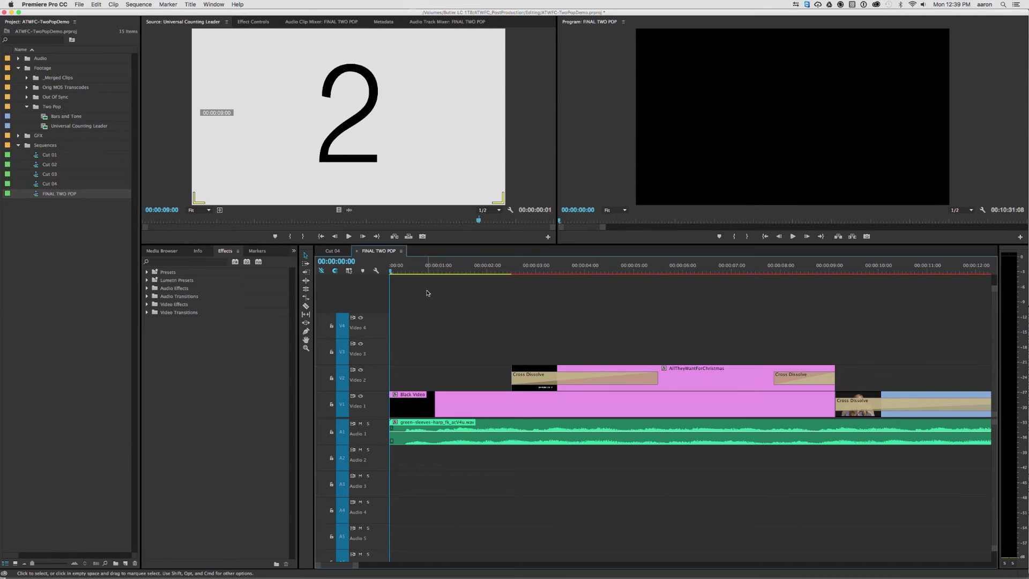
pyautogui.click(401, 251)
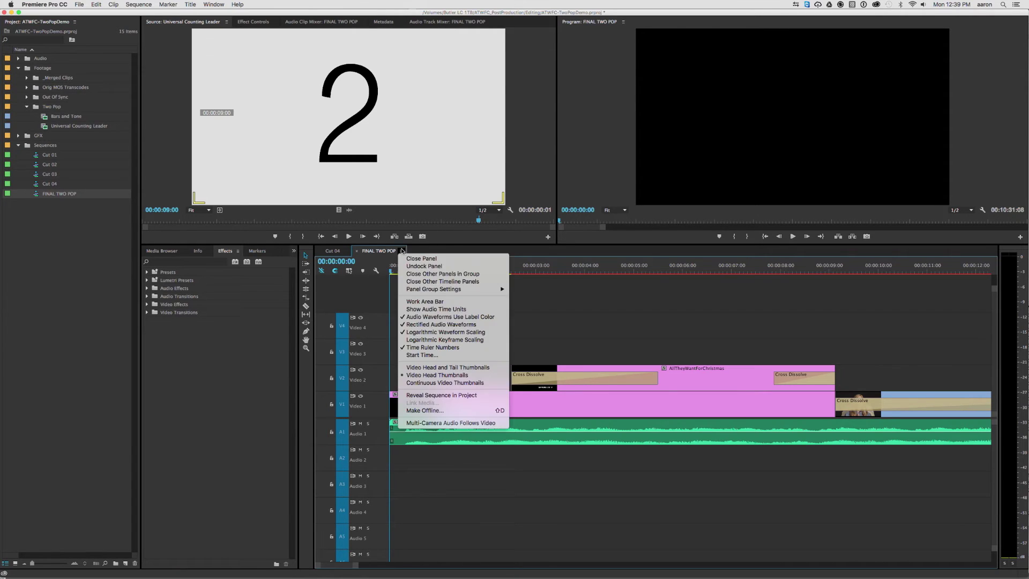
pyautogui.click(431, 282)
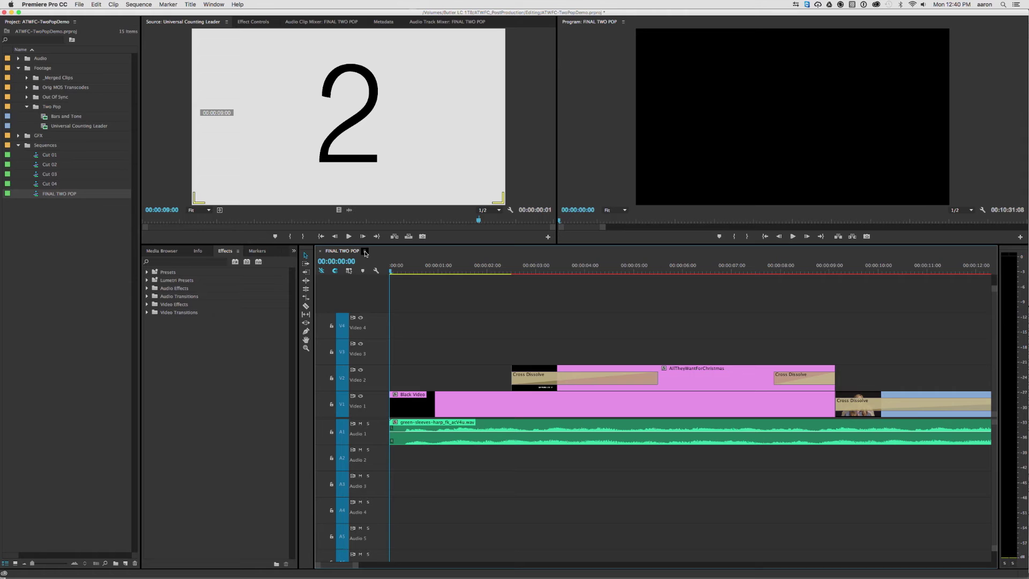
# - Set the sequence start time to 00:59:58:00
pyautogui.click(365, 252)
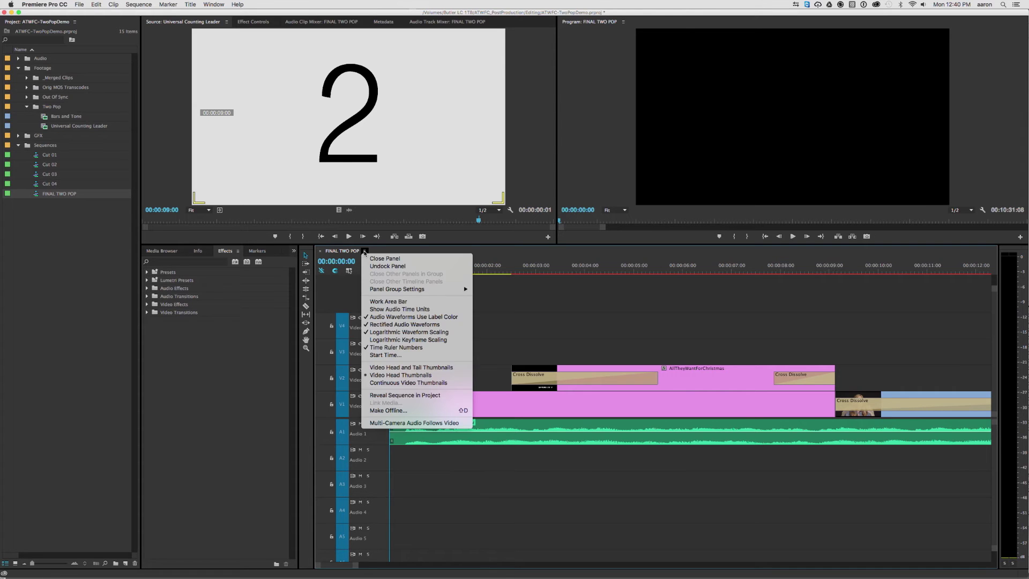
pyautogui.click(423, 356)
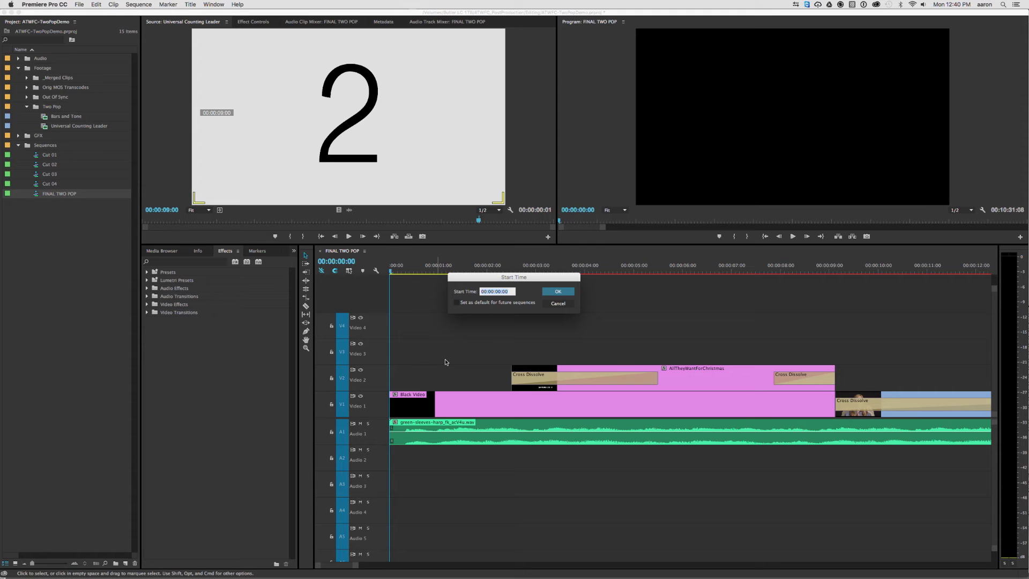
pyautogui.write('0')
pyautogui.write('0:59:58:00595800')
pyautogui.press('Return')
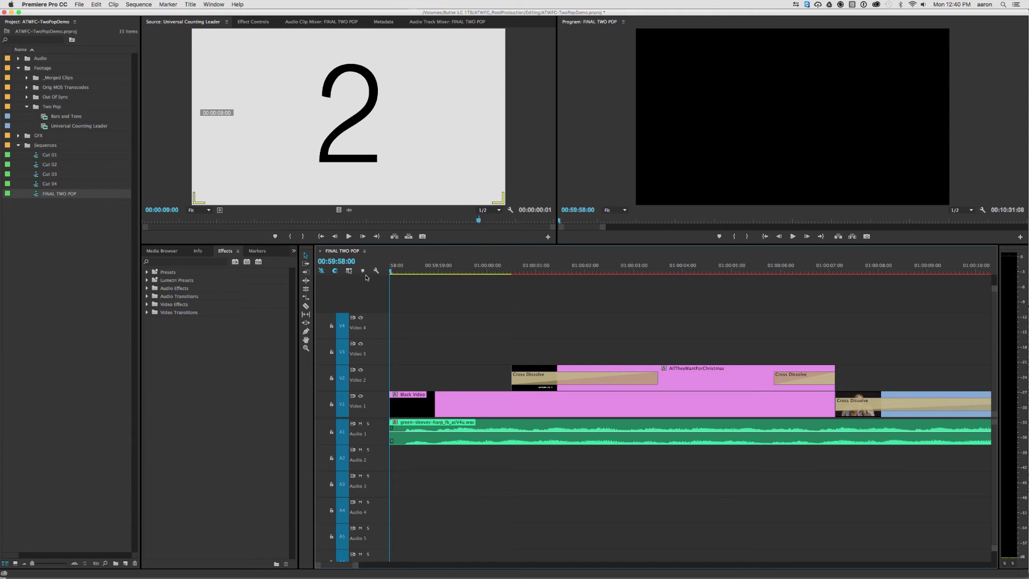
# - Move all clips +2.0 seconds so the programme begins at 01:00:00:00, then preview the opening
pyautogui.press('super+a')
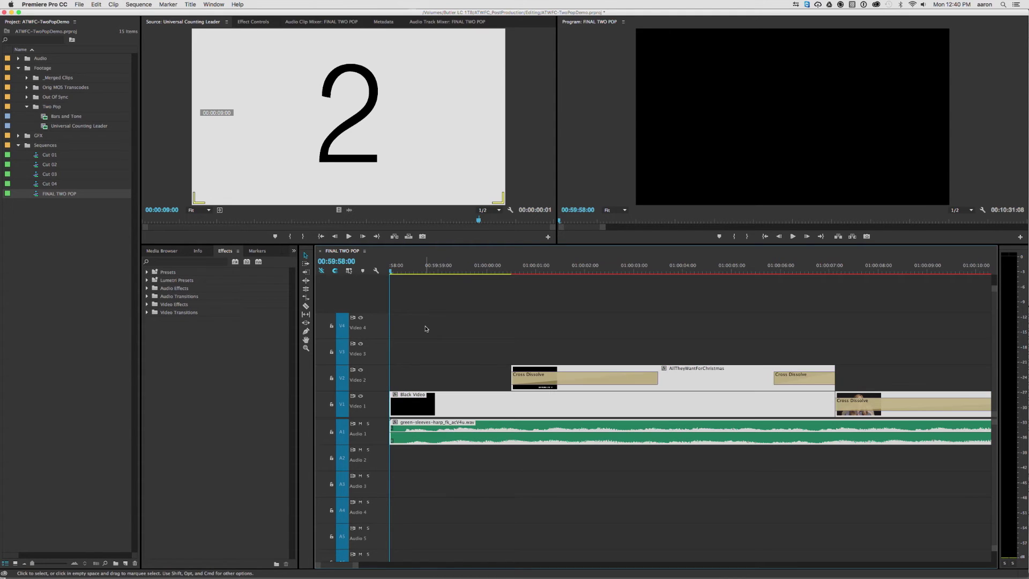
pyautogui.write('+2.')
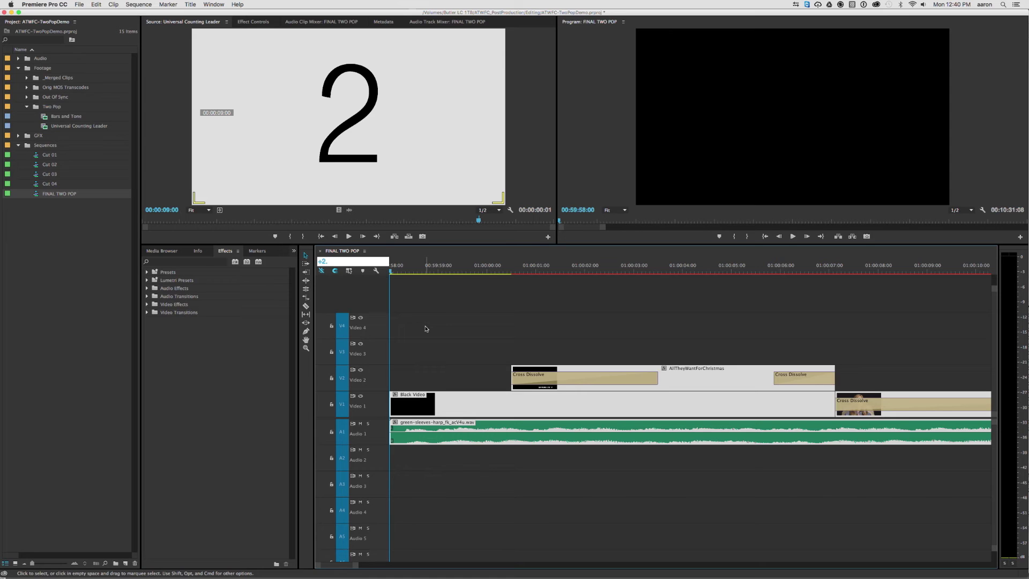
pyautogui.write('0')
pyautogui.press('Return')
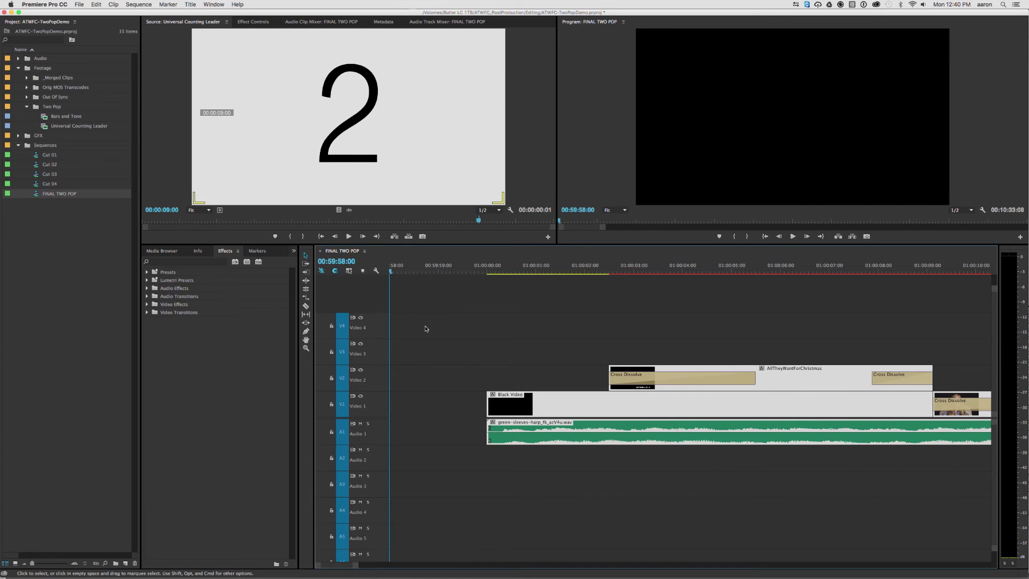
pyautogui.press('Down')
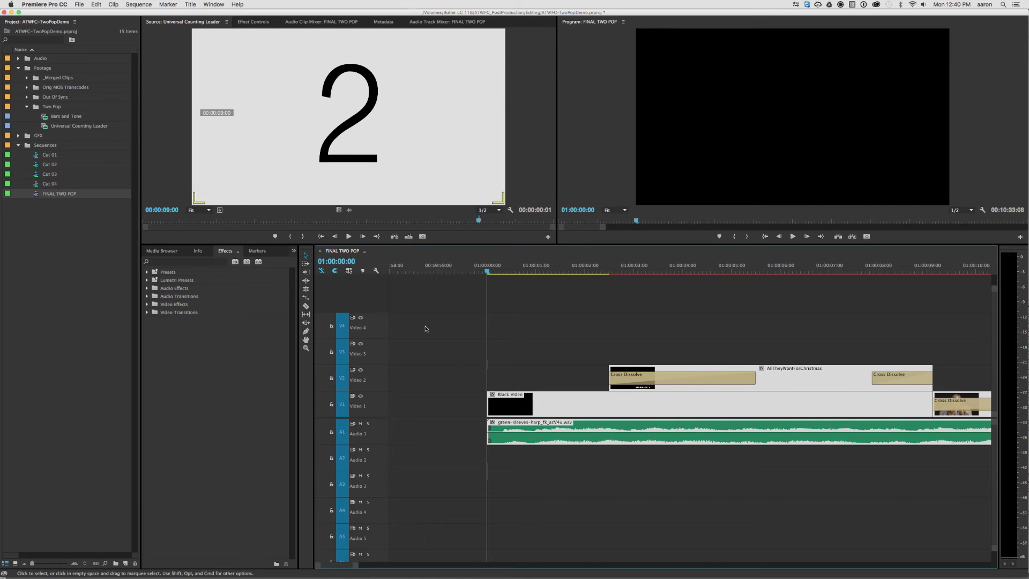
pyautogui.press('Up')
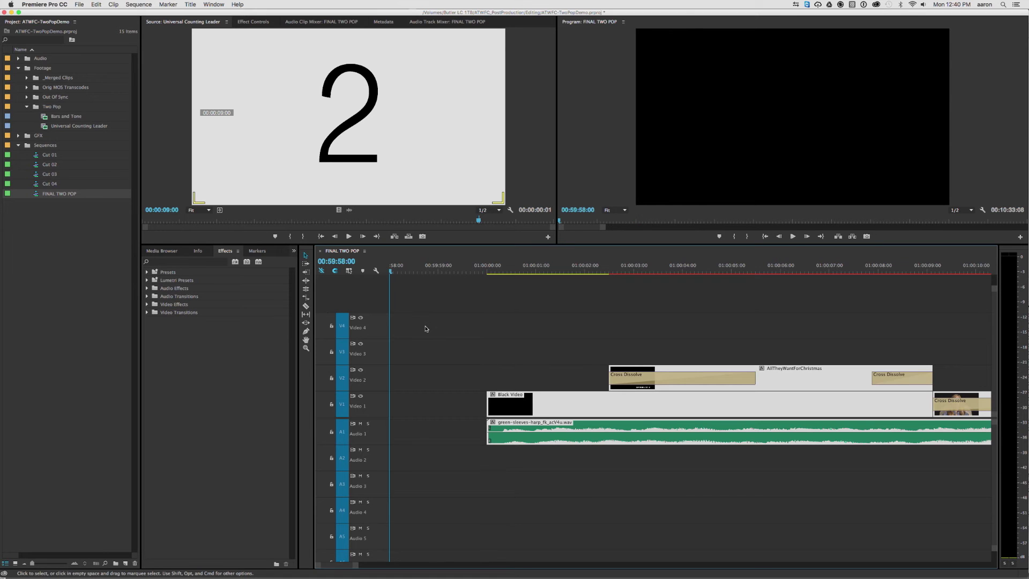
pyautogui.moveTo(482, 270); pyautogui.dragTo(332, 301)
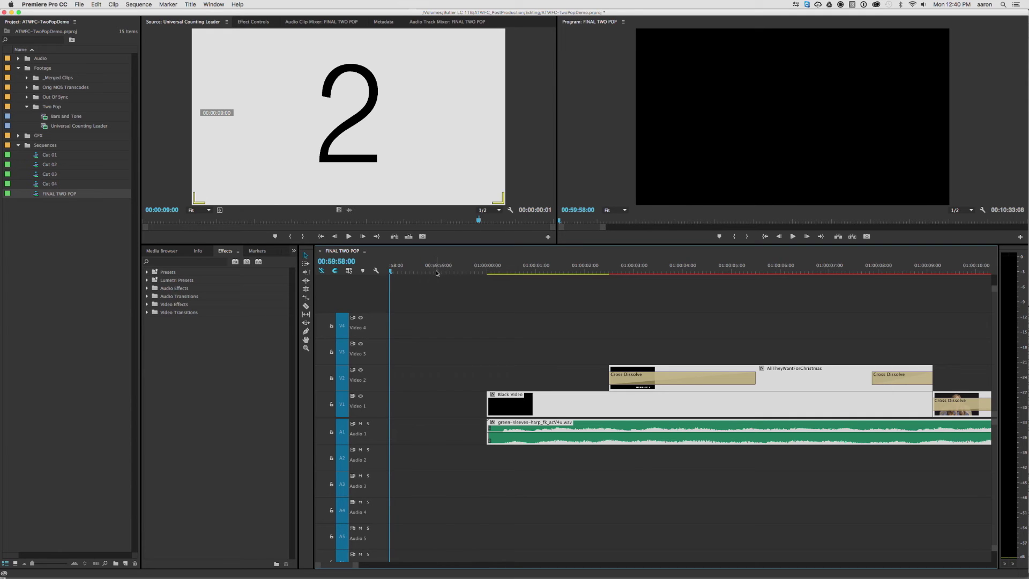
# - Overwrite the one-frame '2' pop at 00:59:58:00, play it back against the programme start, and save
pyautogui.click(403, 306)
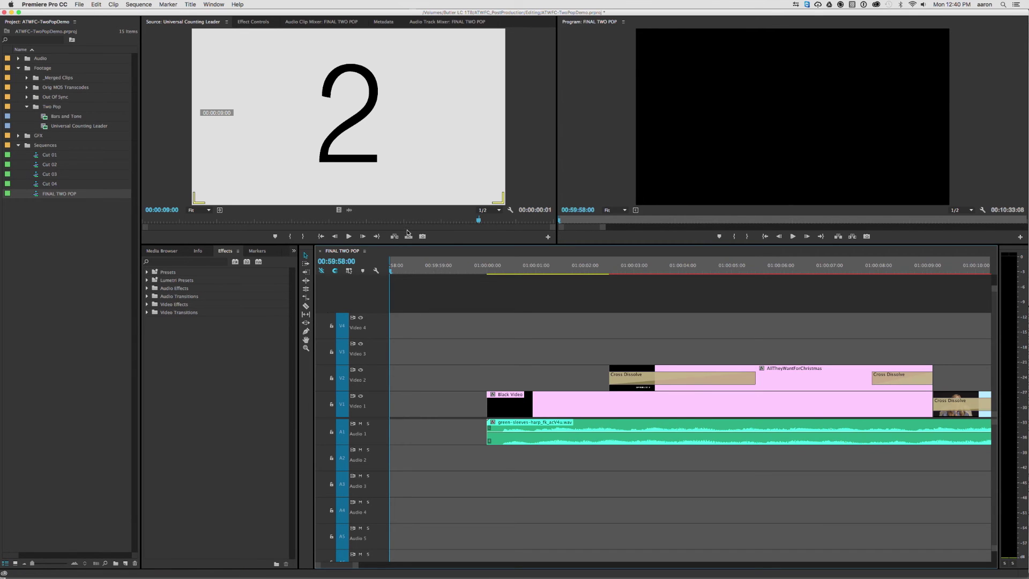
pyautogui.click(408, 237)
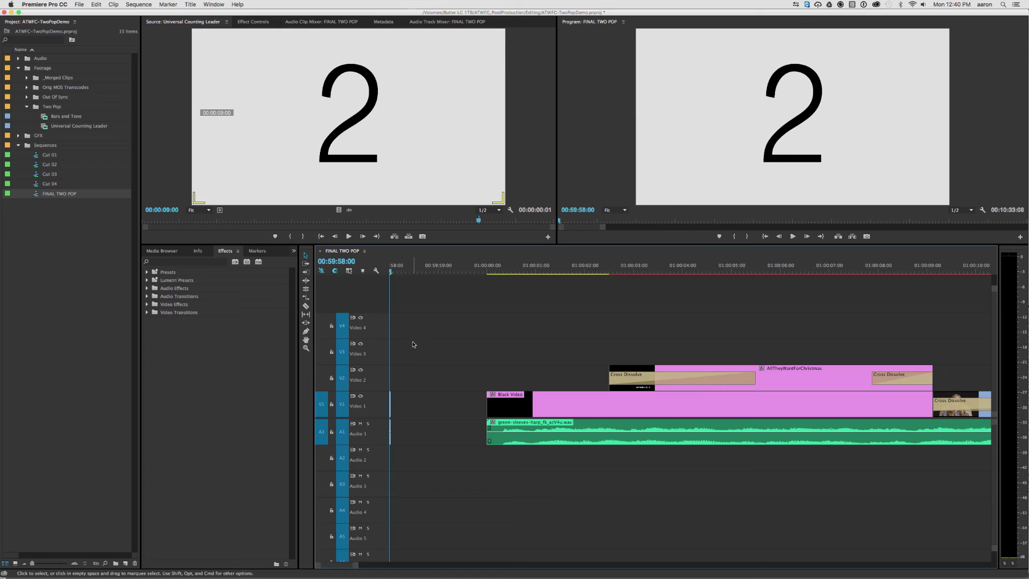
pyautogui.click(404, 272)
pyautogui.moveTo(405, 276)
pyautogui.mouseDown()
pyautogui.moveTo(494, 281)
pyautogui.moveTo(390, 284)
pyautogui.mouseUp()
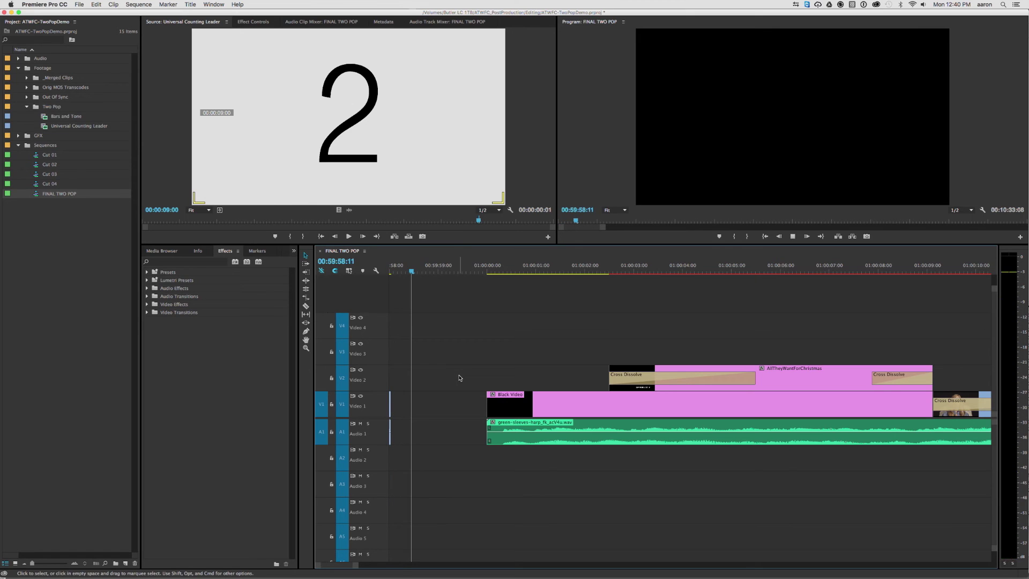
pyautogui.press('space')
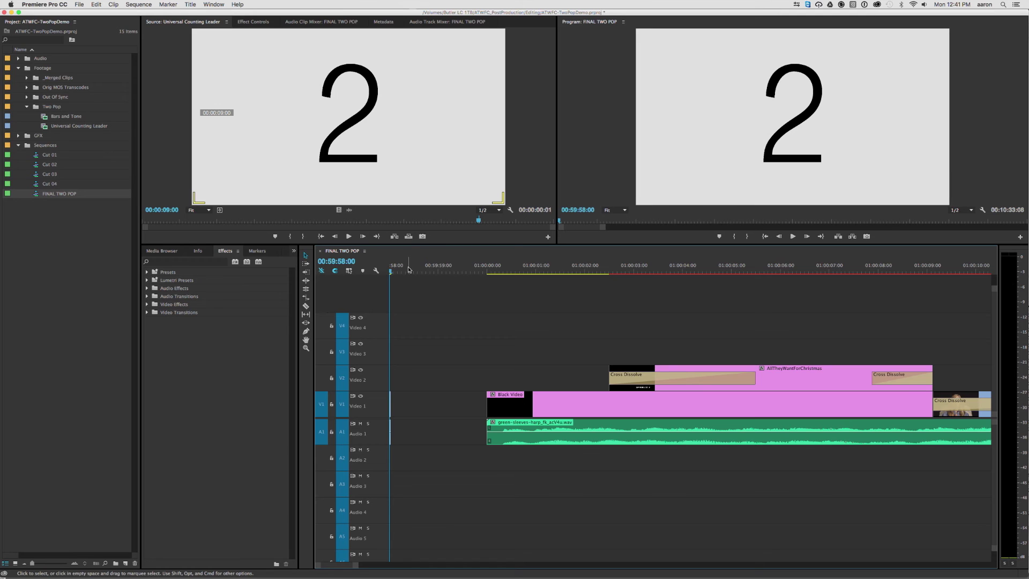
pyautogui.press('super+s')
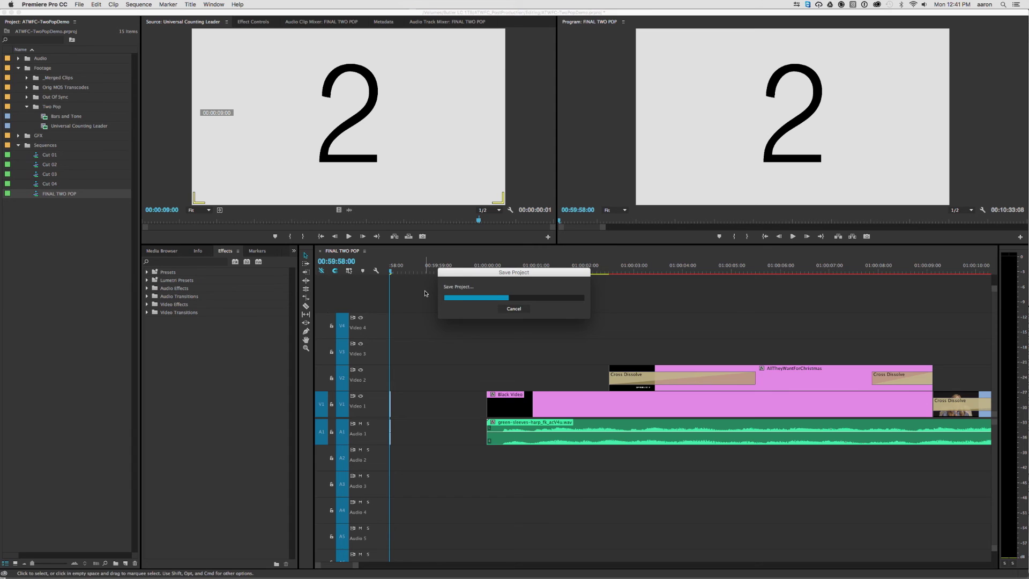
# - Move the playhead to two seconds past the programme's last frame
pyautogui.press('End')
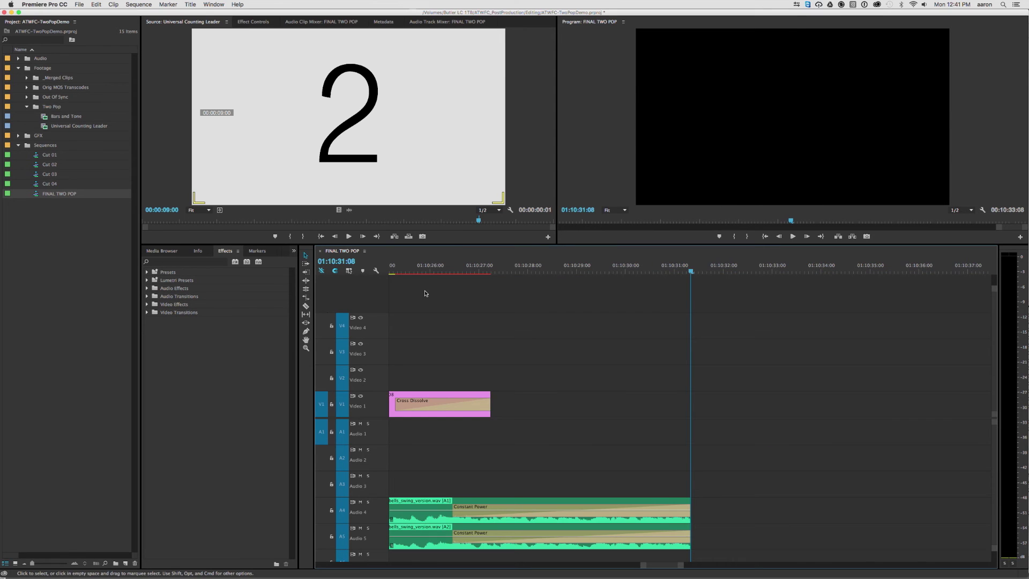
pyautogui.press('-')
pyautogui.press('-')
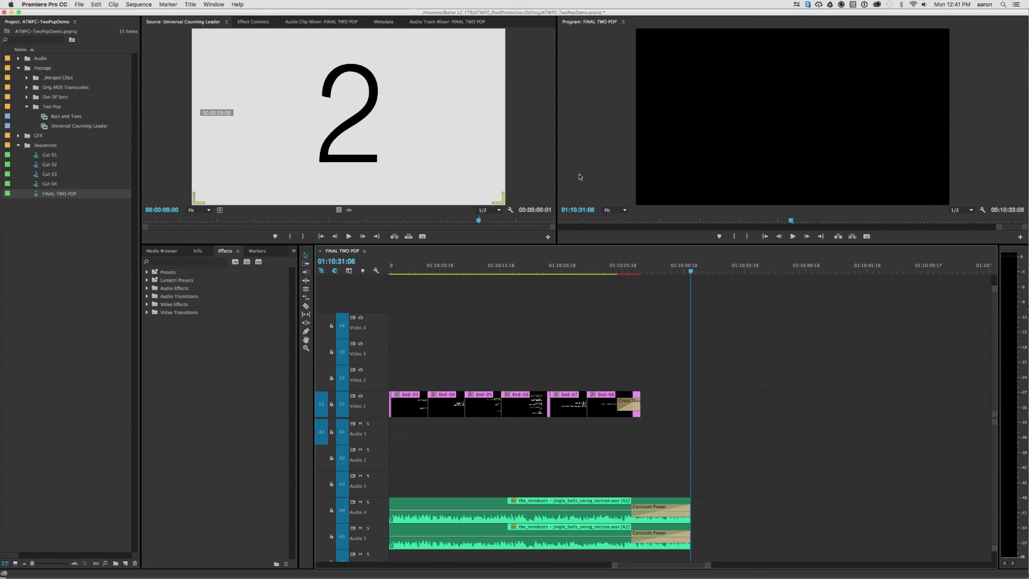
pyautogui.moveTo(523, 270); pyautogui.dragTo(712, 307)
pyautogui.press('Up')
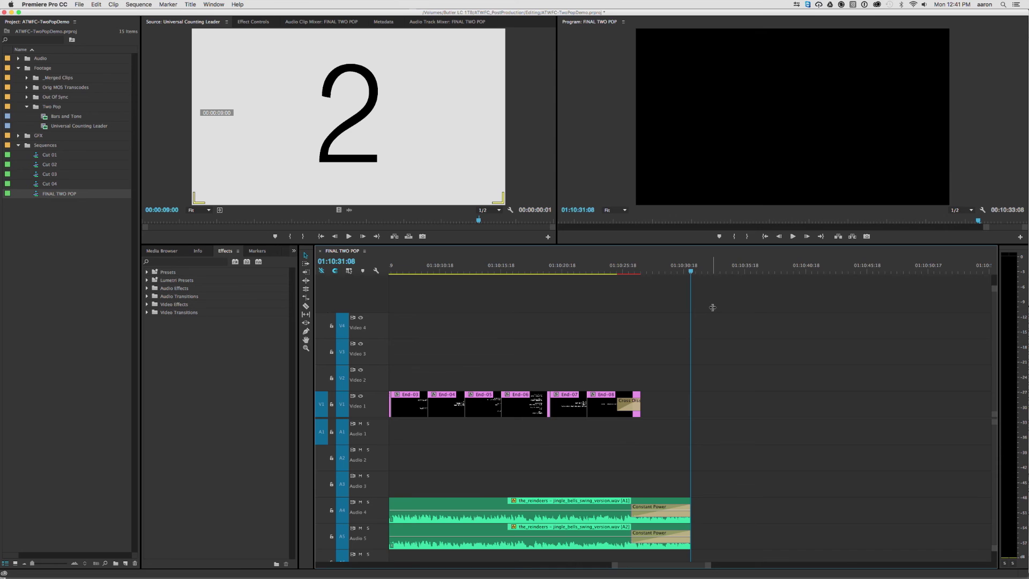
pyautogui.write('+2.')
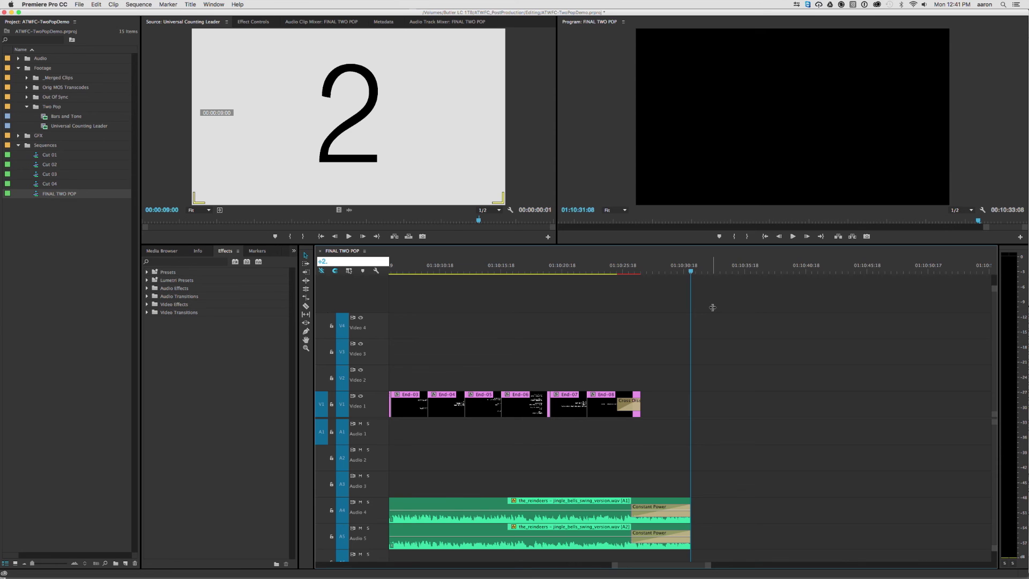
pyautogui.press('Return')
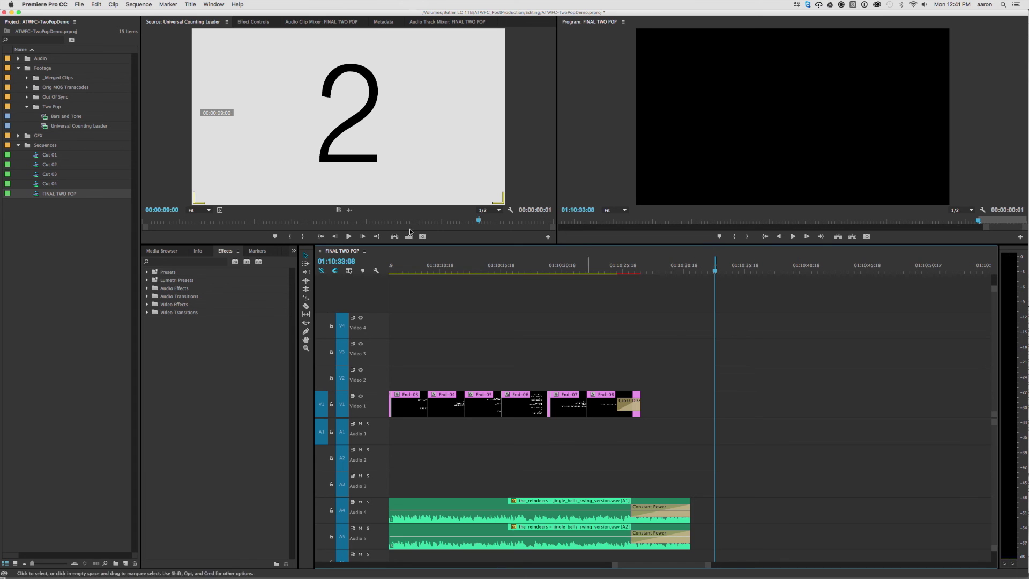
# - Overwrite the one-frame '2' tail pop at 01:10:33:08, zoom in to check it, and select it
pyautogui.click(409, 236)
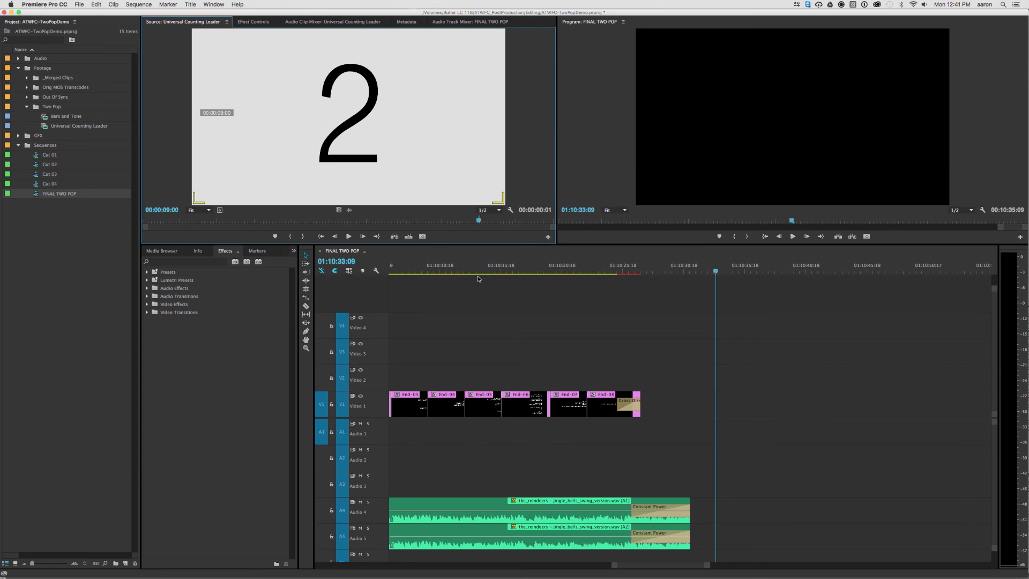
pyautogui.click(704, 306)
pyautogui.press('=')
pyautogui.press('=')
pyautogui.press('=')
pyautogui.press('=')
pyautogui.press('=')
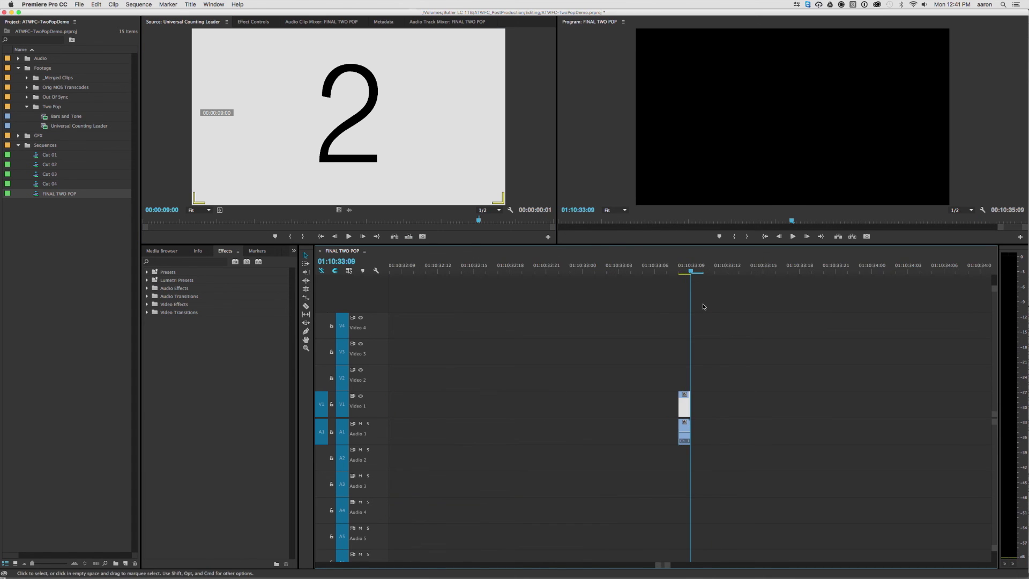
pyautogui.press('Left')
pyautogui.press('Right')
pyautogui.press('-')
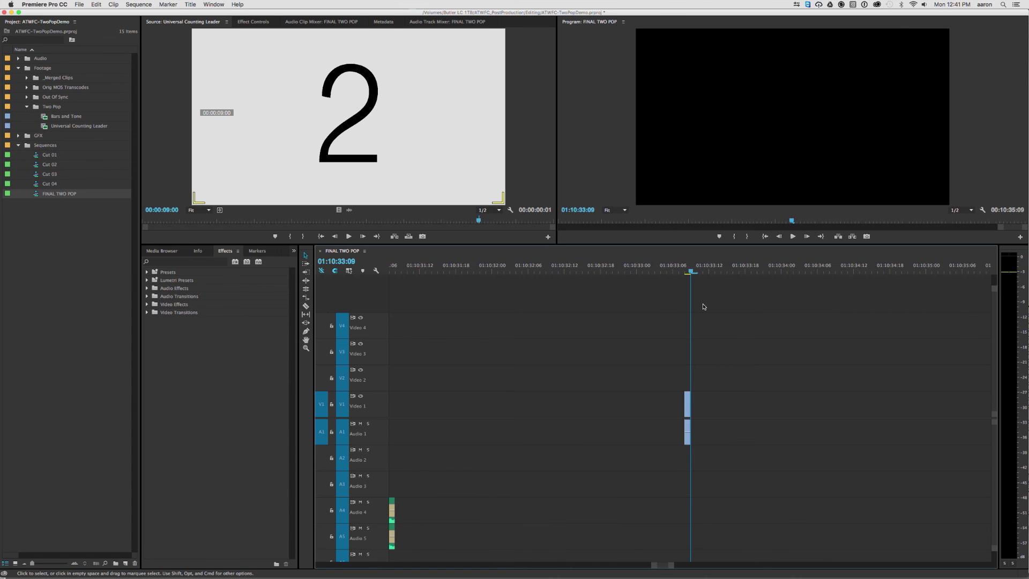
pyautogui.press('Left')
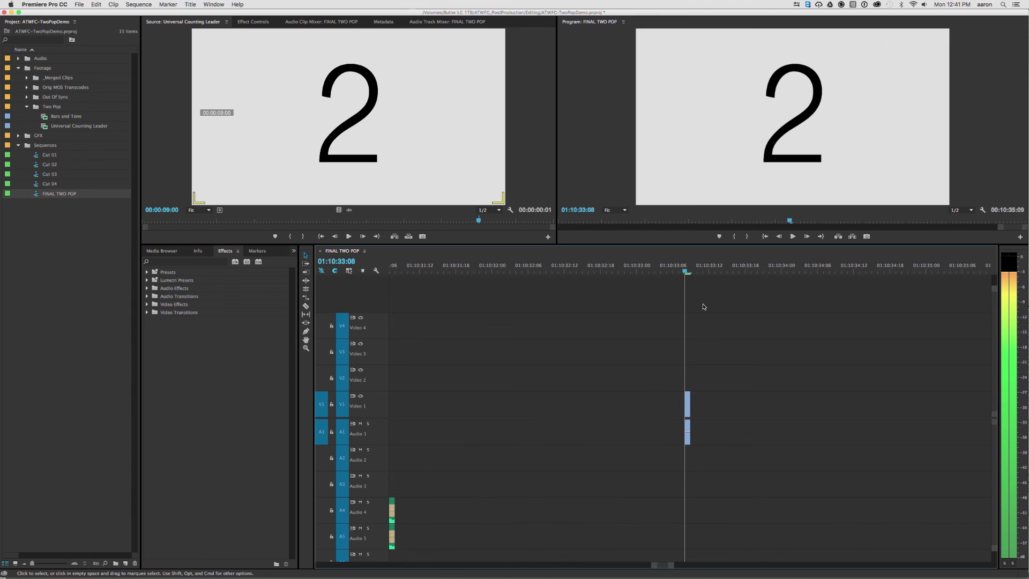
pyautogui.click(688, 405)
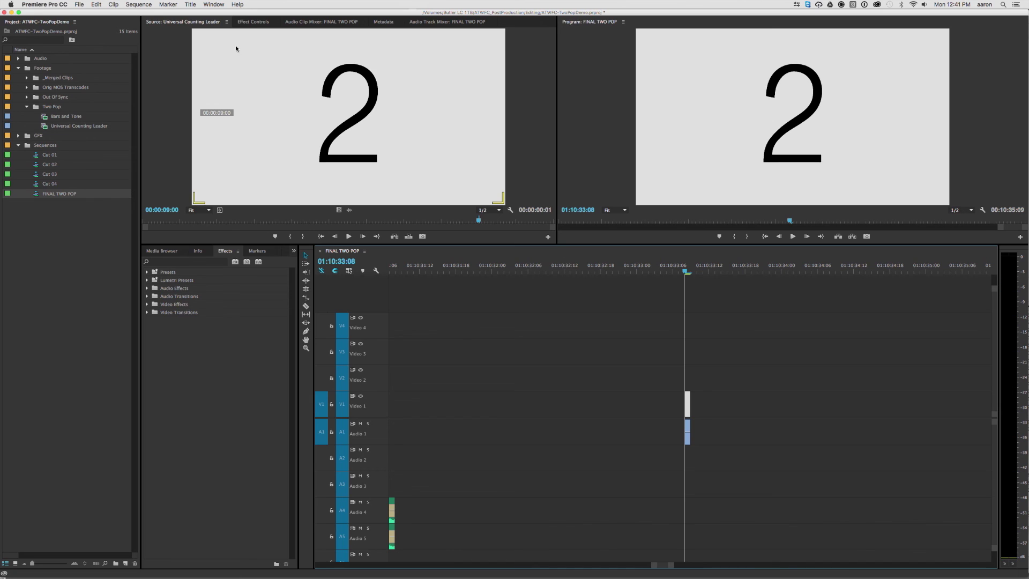
# - Set the tail pop's Motion Rotation to 180° so the 2 reads upside down
pyautogui.click(254, 22)
pyautogui.click(146, 54)
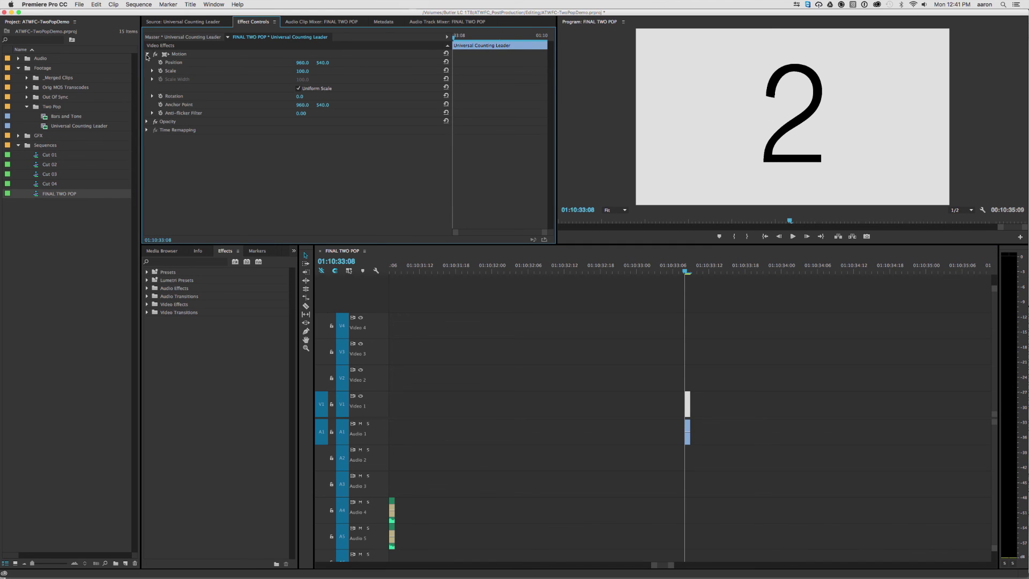
pyautogui.click(306, 97)
pyautogui.write('180')
pyautogui.press('Return')
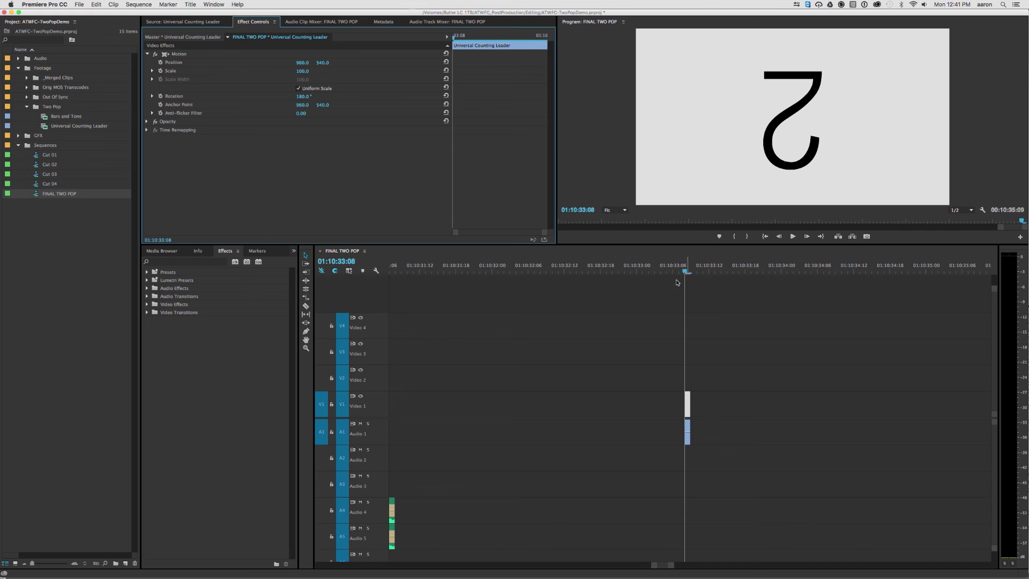
# - Mark the sequence Out point at the tail pop, return to the start, and fit the timeline
pyautogui.moveTo(686, 272); pyautogui.dragTo(627, 273)
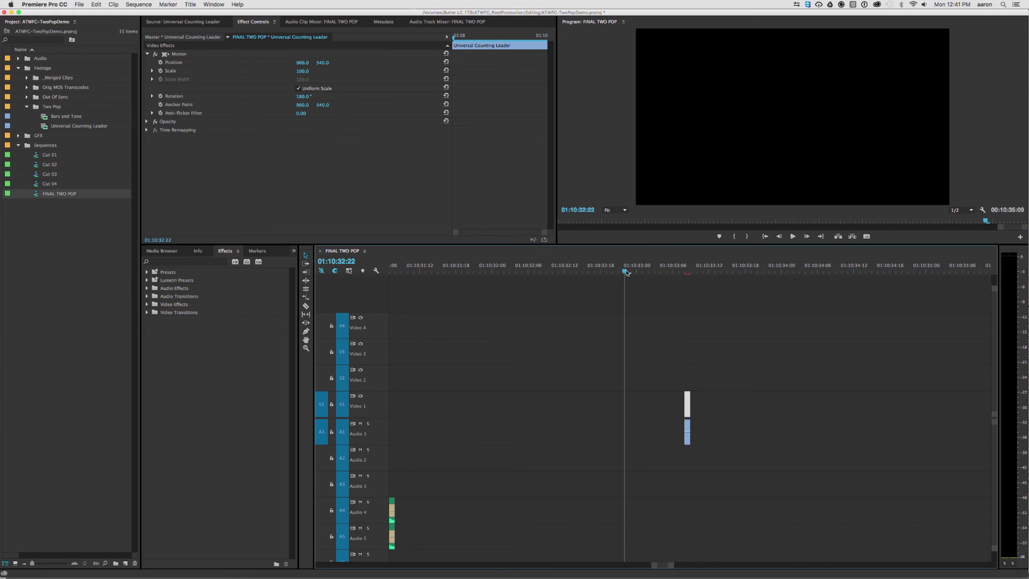
pyautogui.press('Down')
pyautogui.press('o')
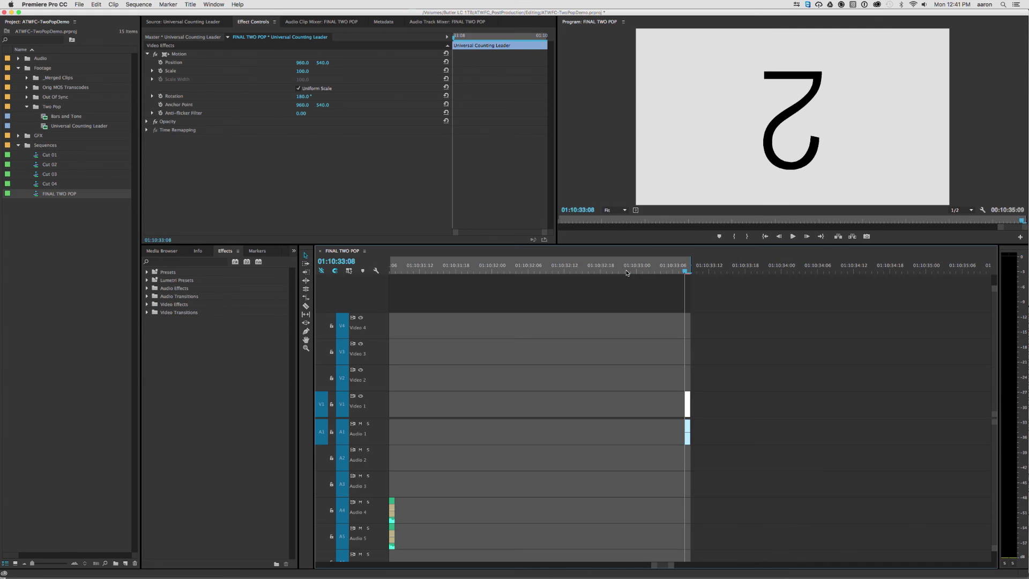
pyautogui.press('Home')
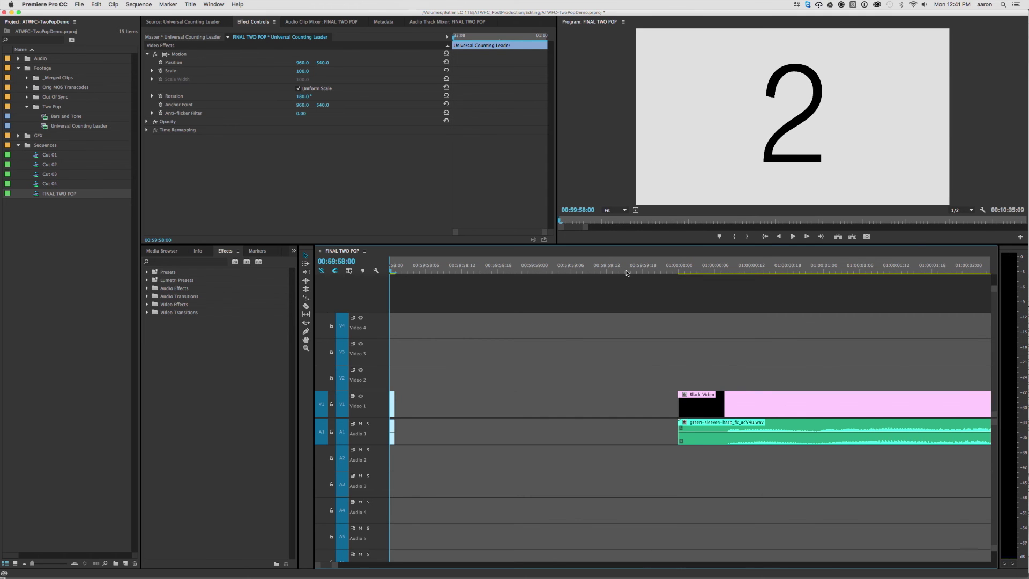
pyautogui.press('\\')
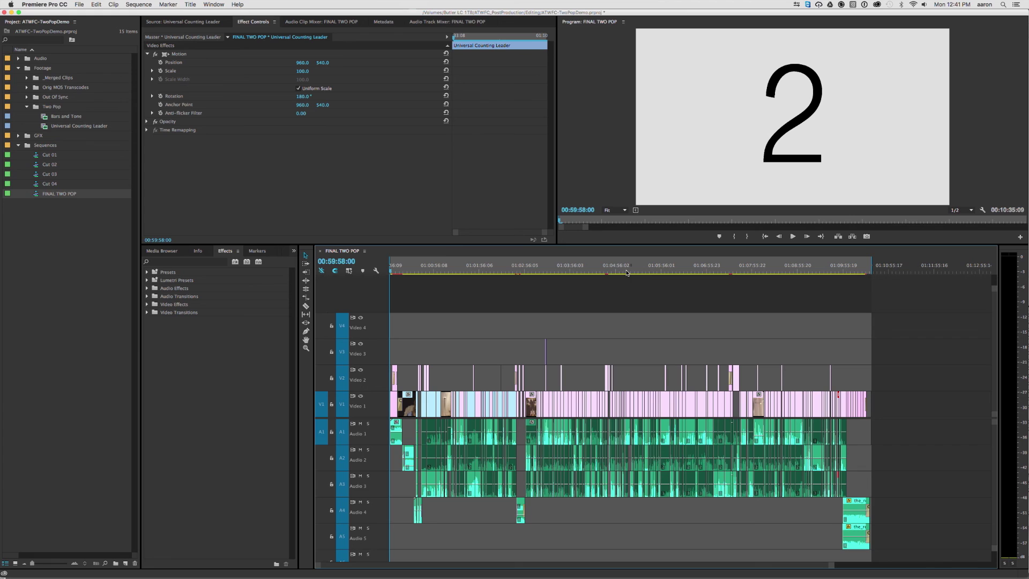
pyautogui.press('End')
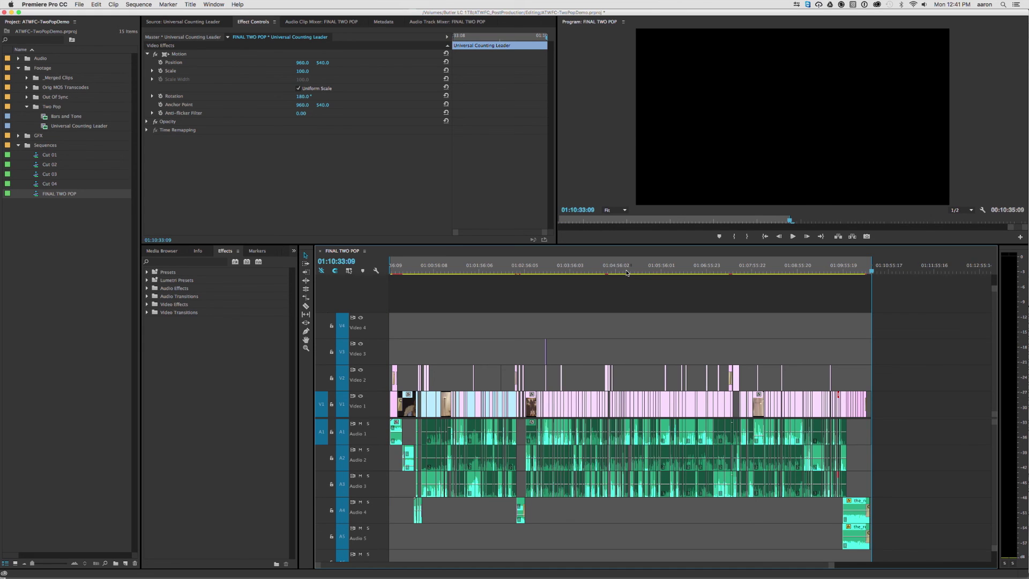
pyautogui.press('Left')
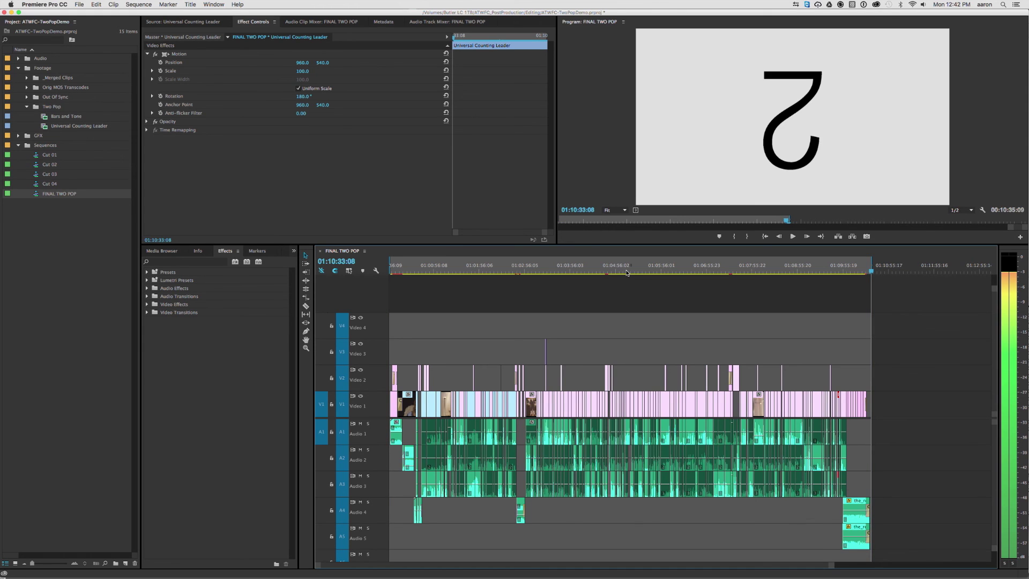